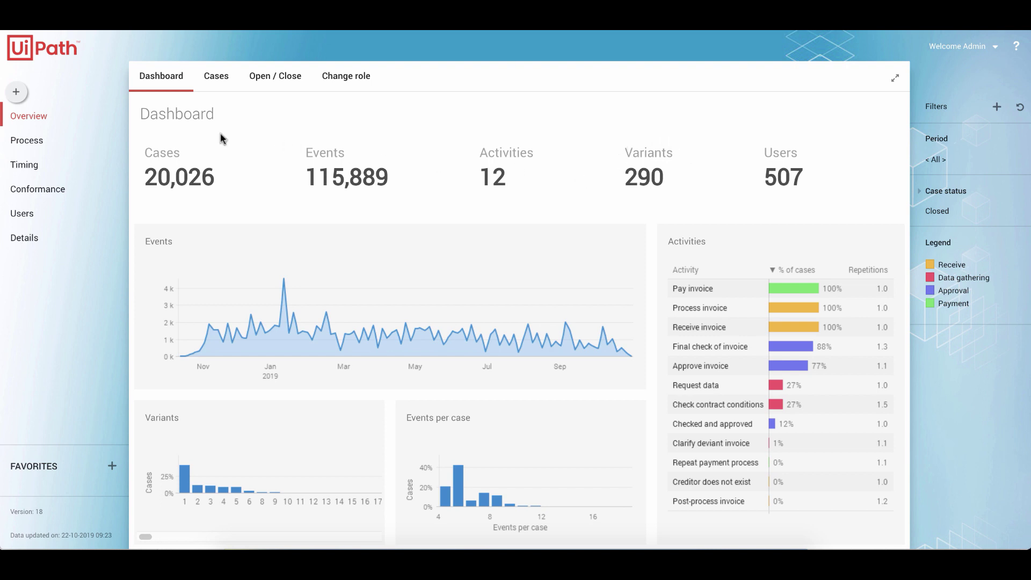
# Step: Open the Process page showing the invoice map from Receive invoice to Pay invoice
pyautogui.click(27, 139)
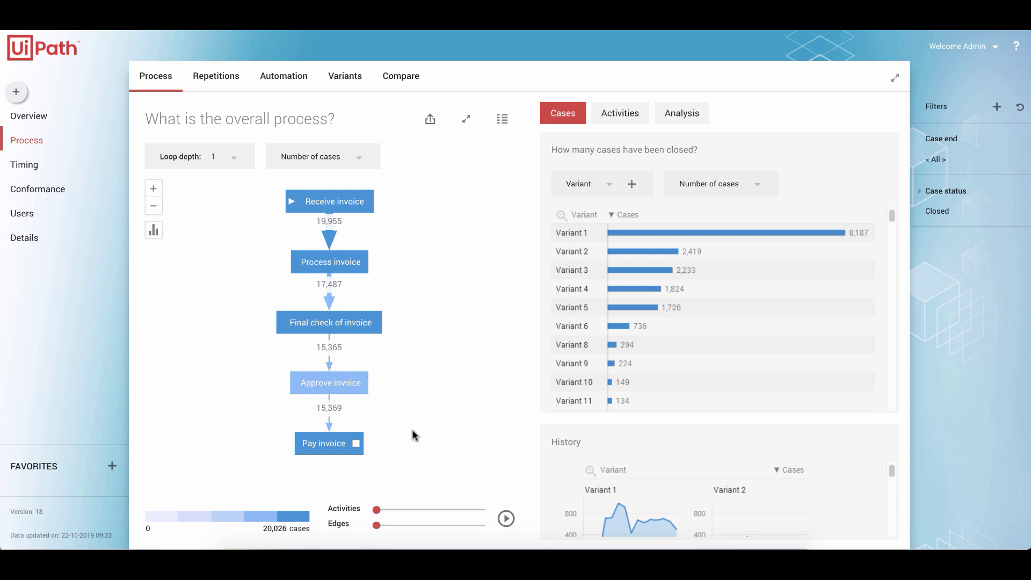
# Step: Raise the Activities slider to about 29% and the Edges slider to about 9%
pyautogui.moveTo(377, 510); pyautogui.dragTo(414, 514)
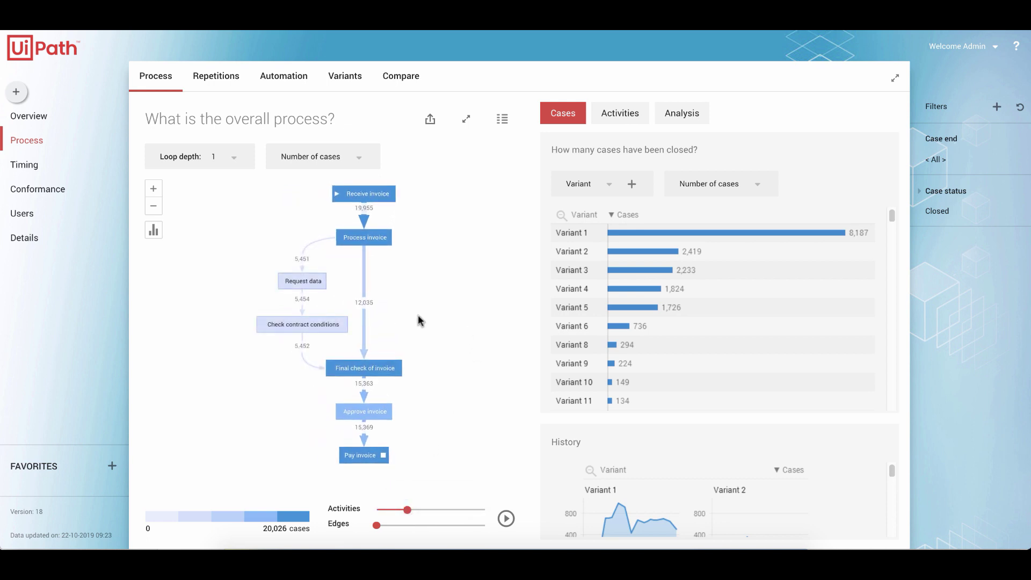
pyautogui.scroll(2, 346, 289)
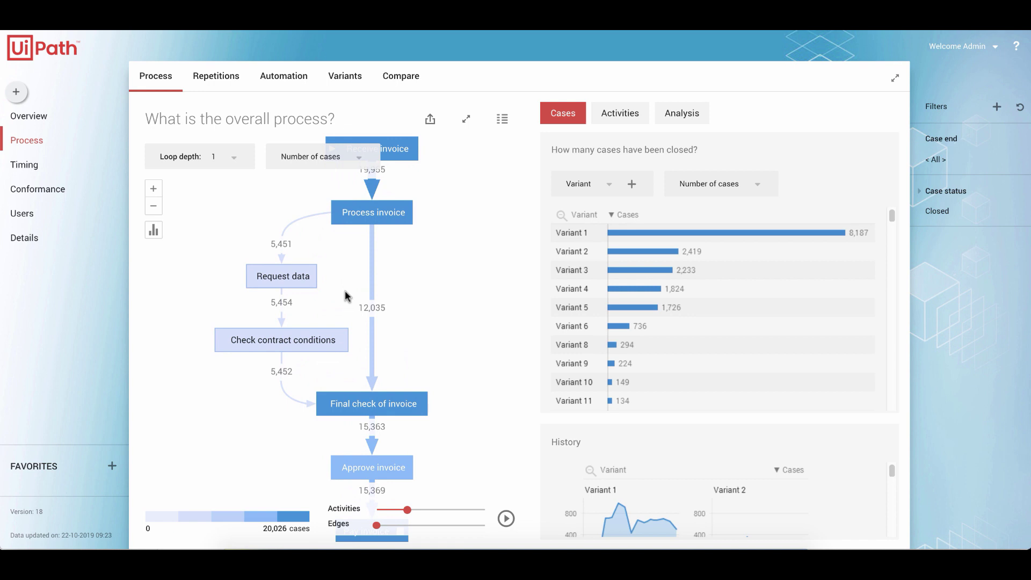
pyautogui.scroll(-1, 439, 324)
pyautogui.moveTo(376, 525); pyautogui.dragTo(391, 526)
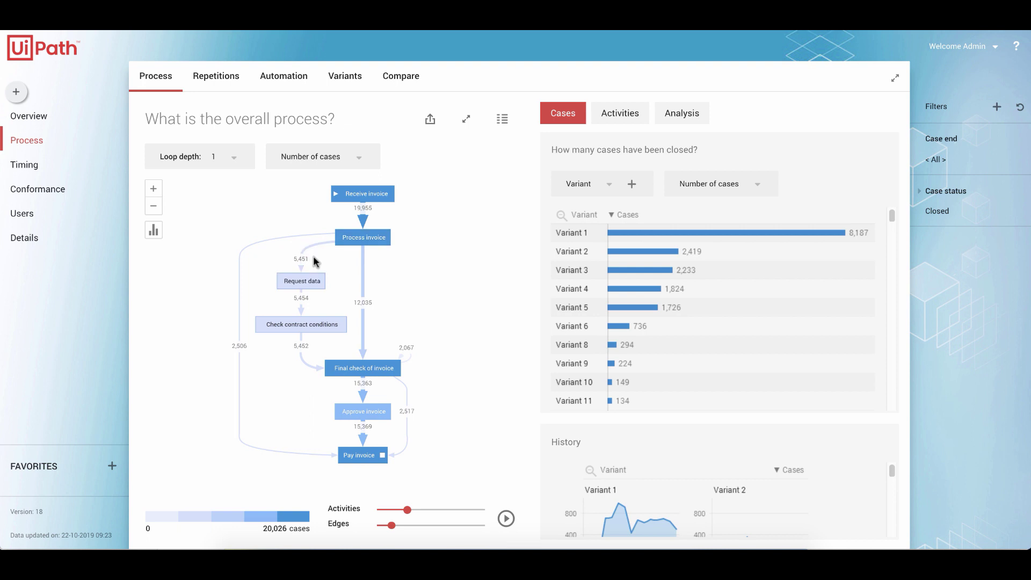
# Step: Try case percentage and average time as map labels, settling on Amount > Average
pyautogui.click(154, 231)
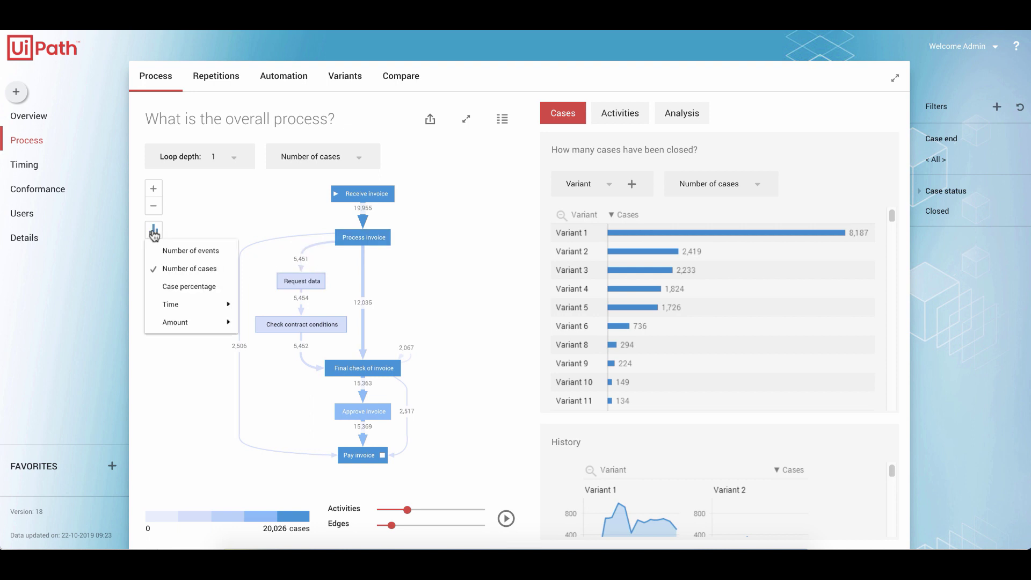
pyautogui.click(177, 285)
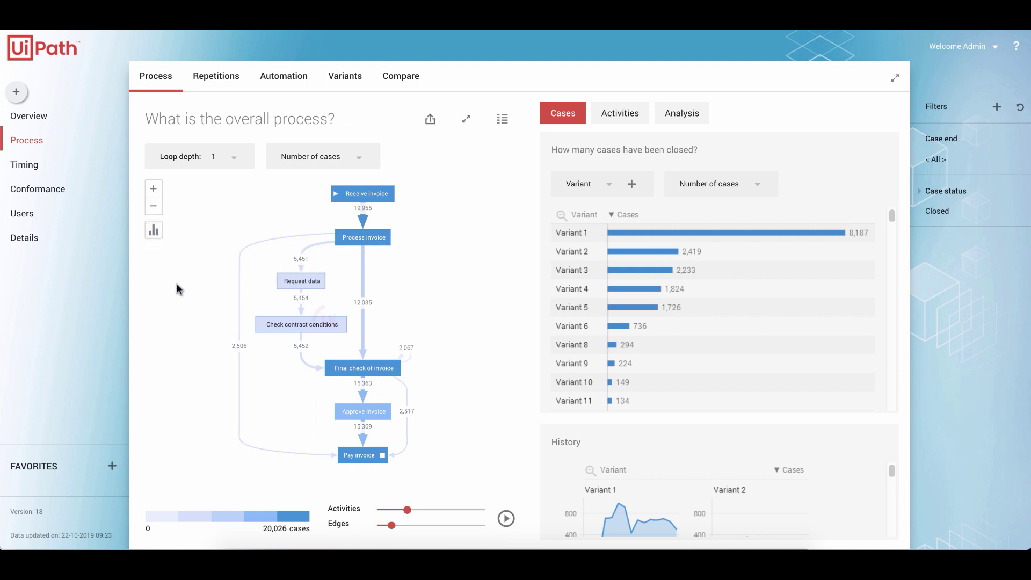
pyautogui.click(153, 230)
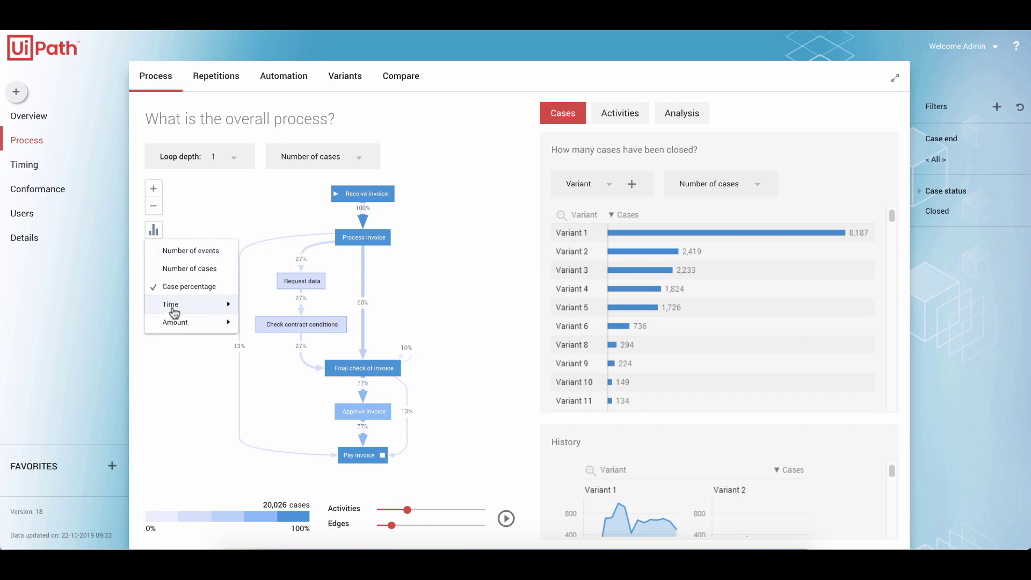
pyautogui.moveTo(174, 312)
pyautogui.click(299, 344)
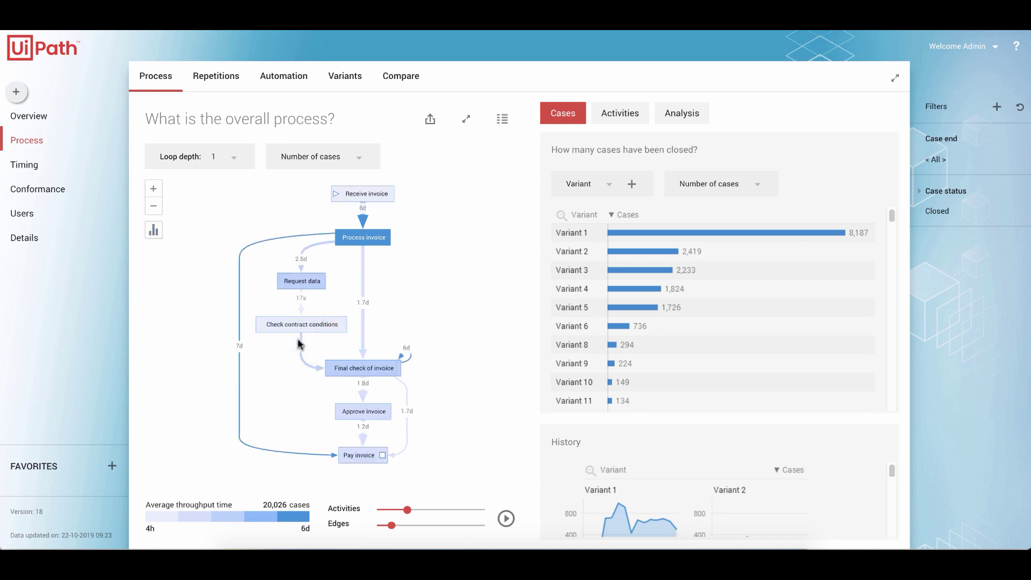
pyautogui.click(153, 230)
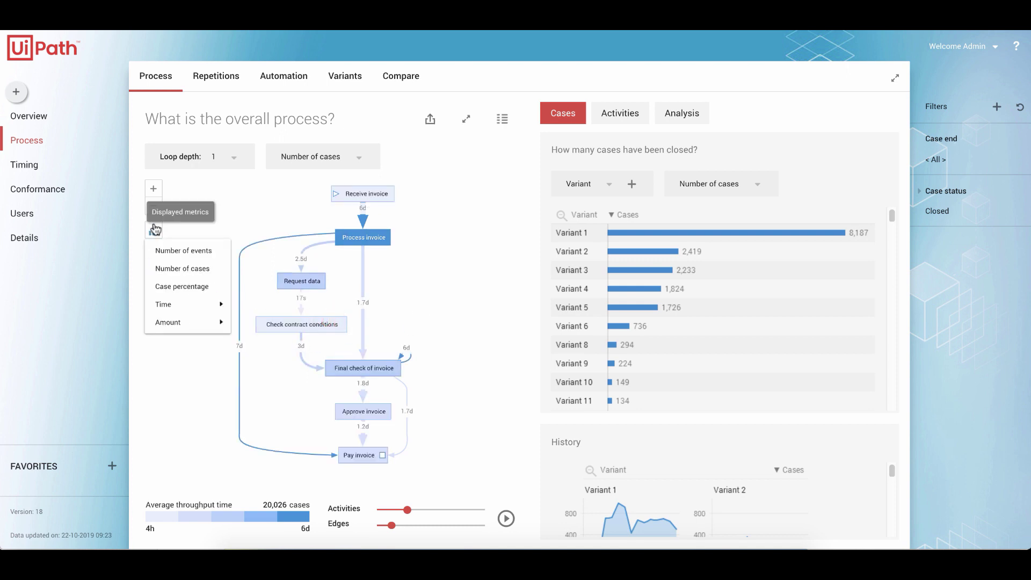
pyautogui.moveTo(184, 325)
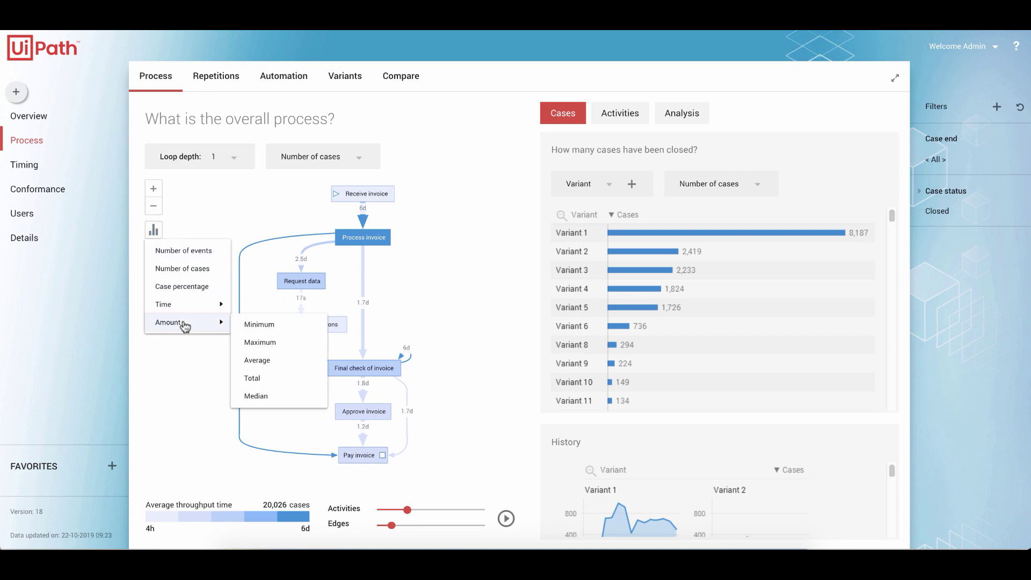
pyautogui.click(292, 360)
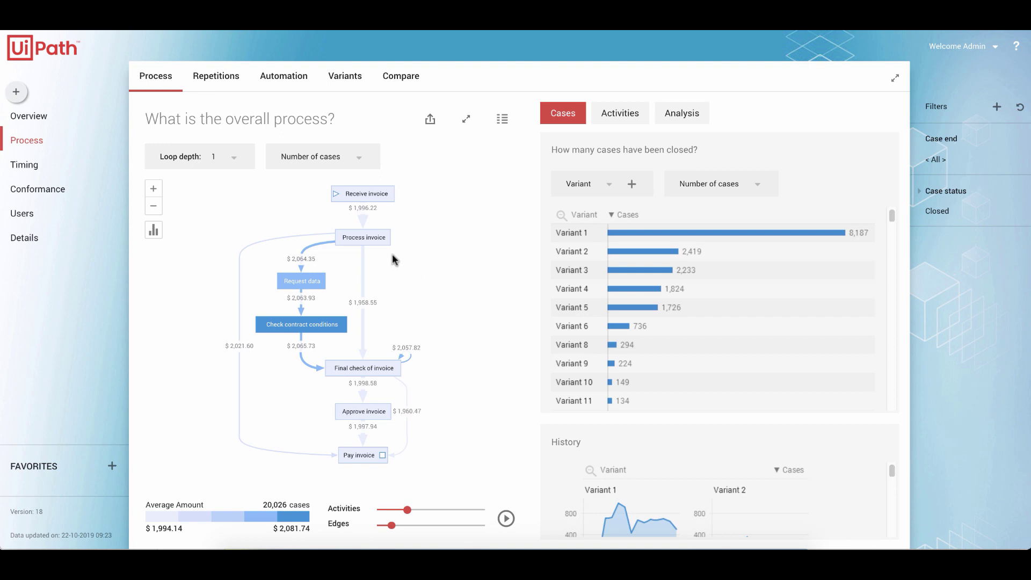
# Step: Zoom in and select the Final check of invoice → Pay invoice edge (2,517 cases)
pyautogui.scroll(3, 345, 279)
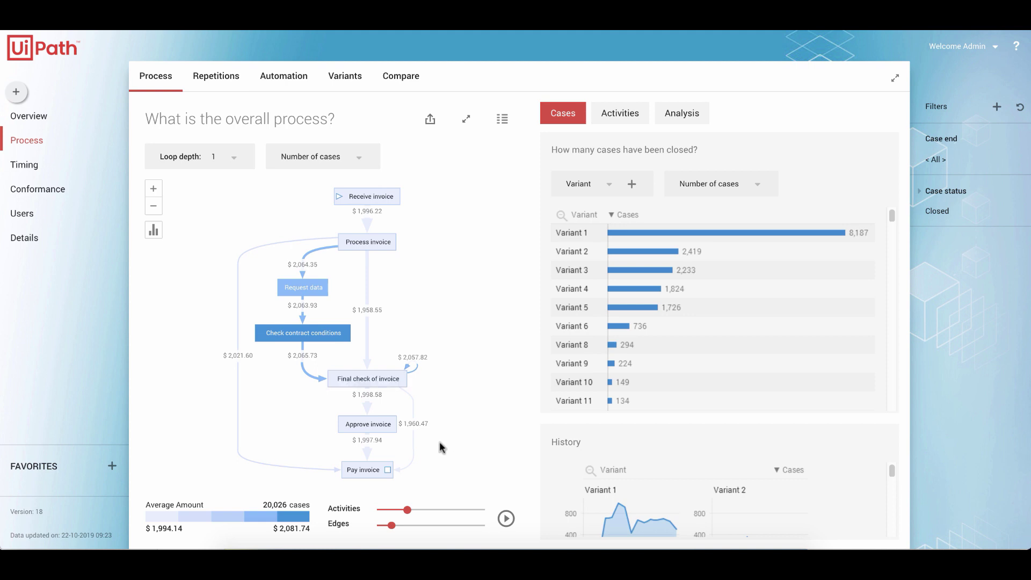
pyautogui.scroll(3, 441, 436)
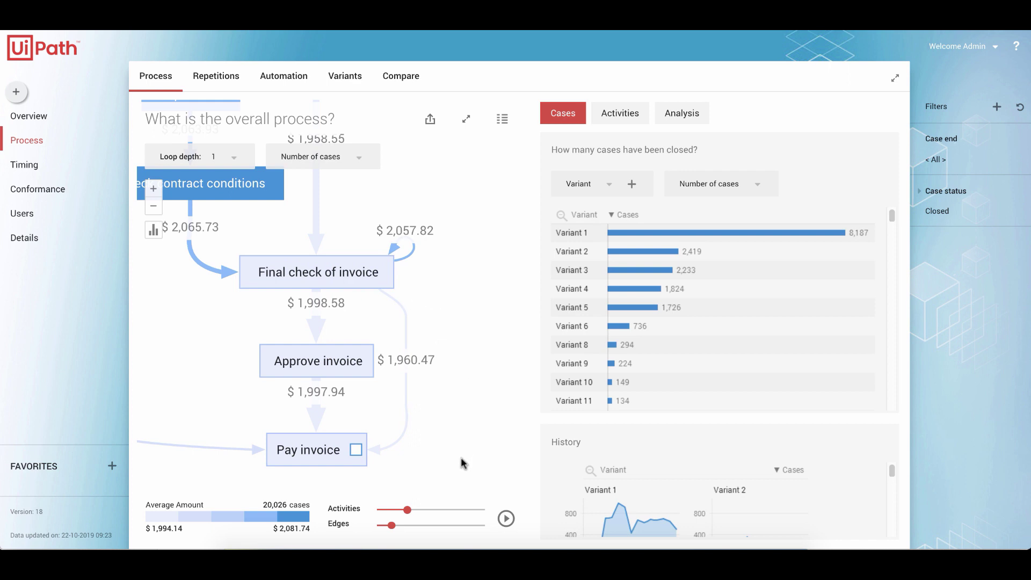
pyautogui.click(406, 337)
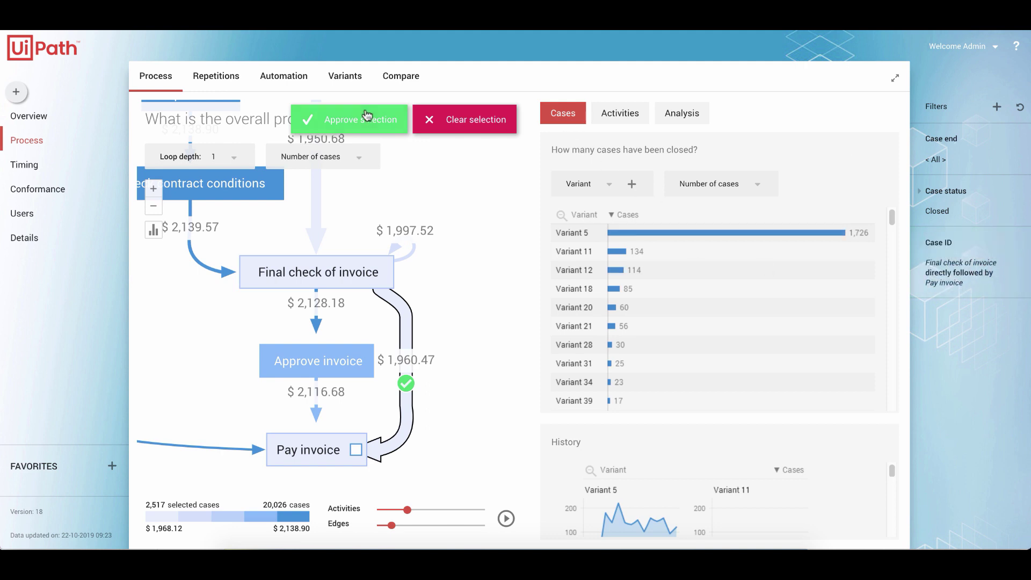
# Step: Approve the edge selection so the map redraws for the 2,478 filtered cases
pyautogui.click(360, 126)
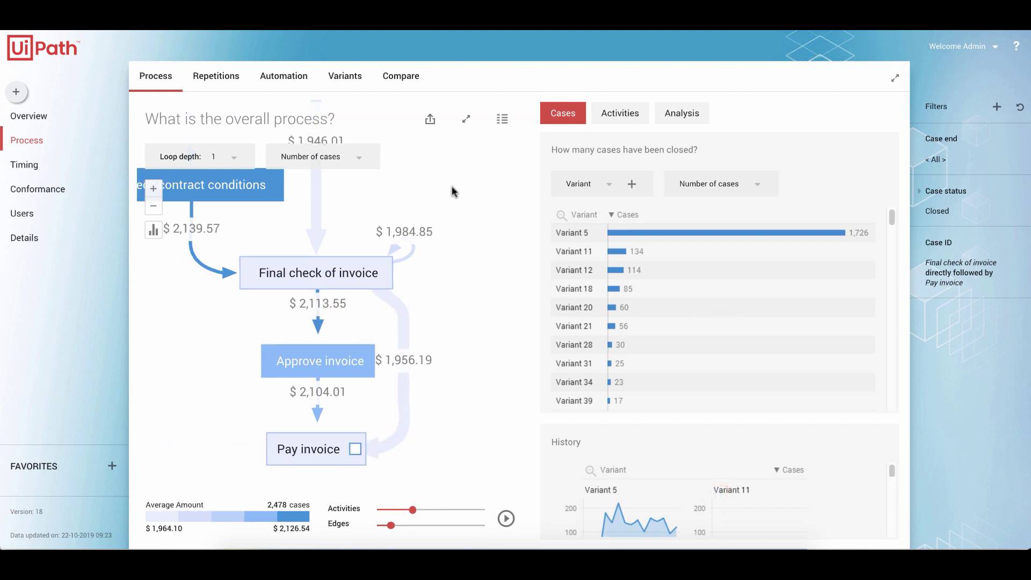
pyautogui.scroll(2, 414, 373)
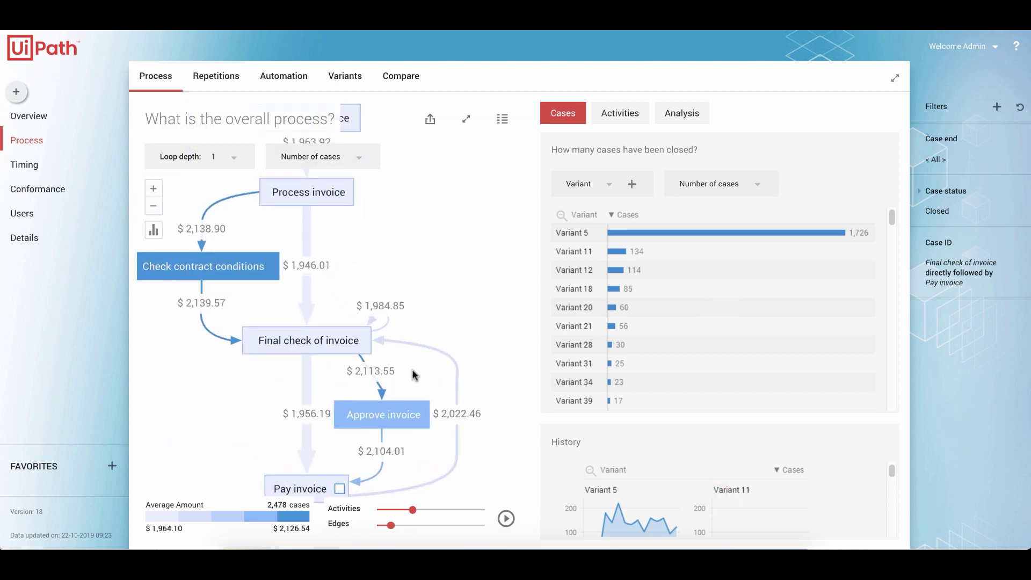
pyautogui.moveTo(514, 337); pyautogui.dragTo(508, 287)
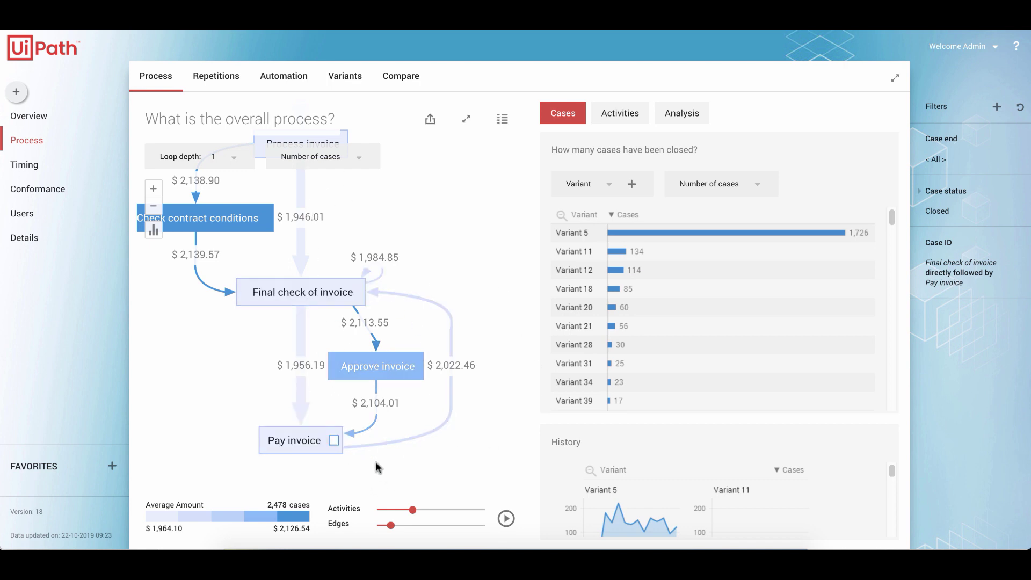
# Step: Start the case replay animation and pause it at 54 days
pyautogui.click(506, 518)
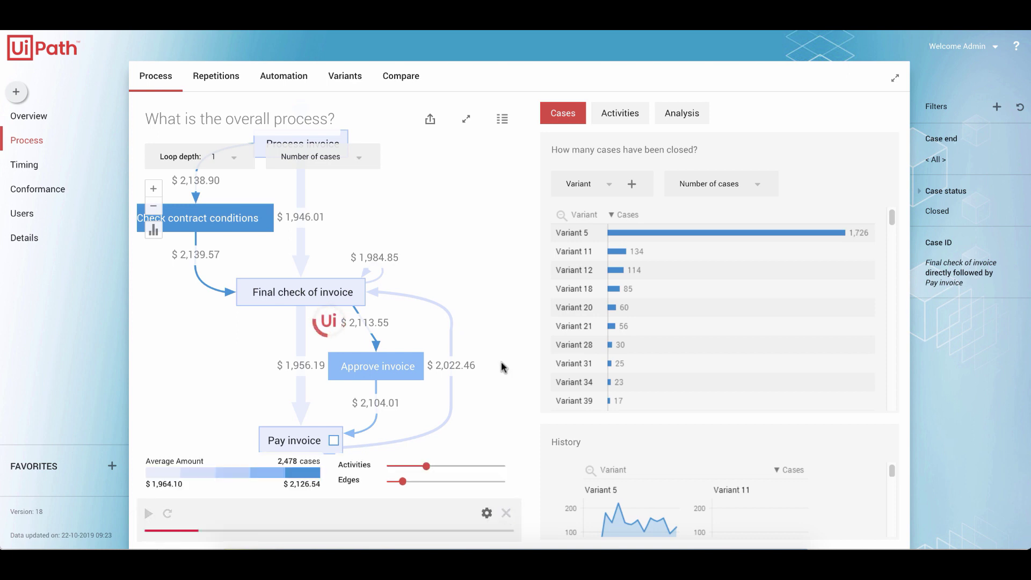
pyautogui.moveTo(472, 235); pyautogui.dragTo(416, 302)
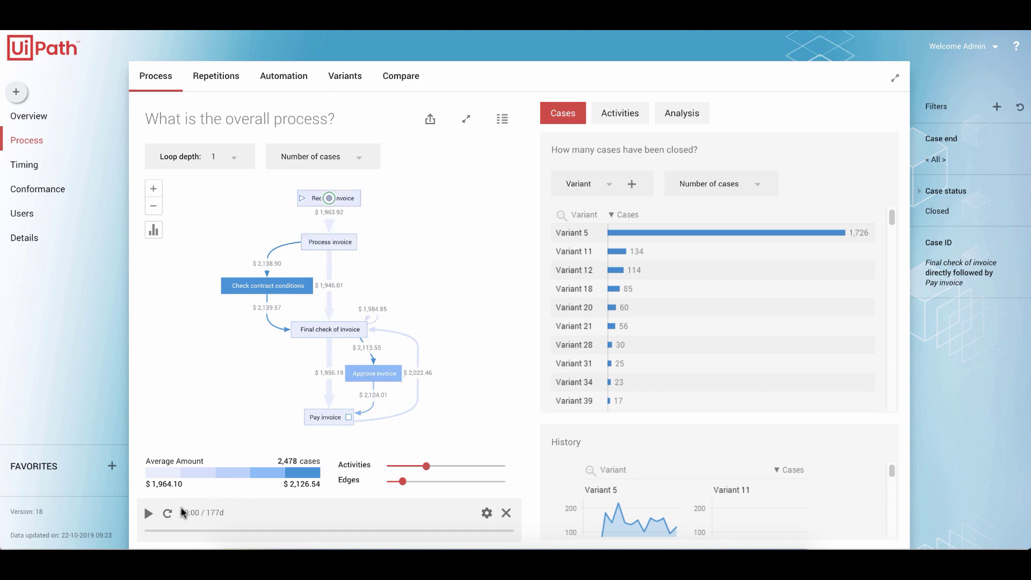
pyautogui.click(150, 513)
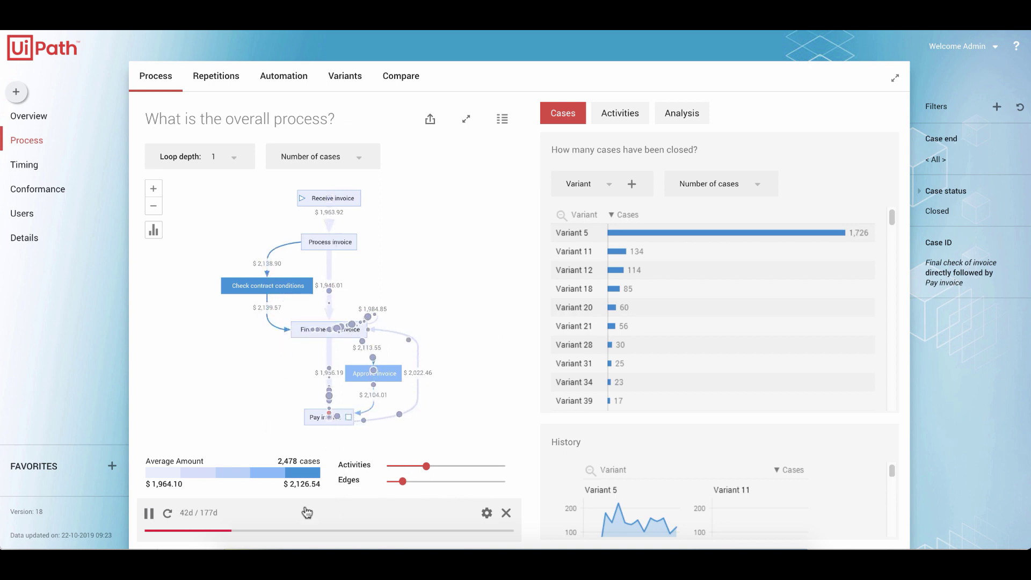
pyautogui.click(149, 513)
# Step: Zoom in and open the overview of the $3,229.00 small-invoice case
pyautogui.scroll(1, 408, 395)
pyautogui.scroll(2, 409, 396)
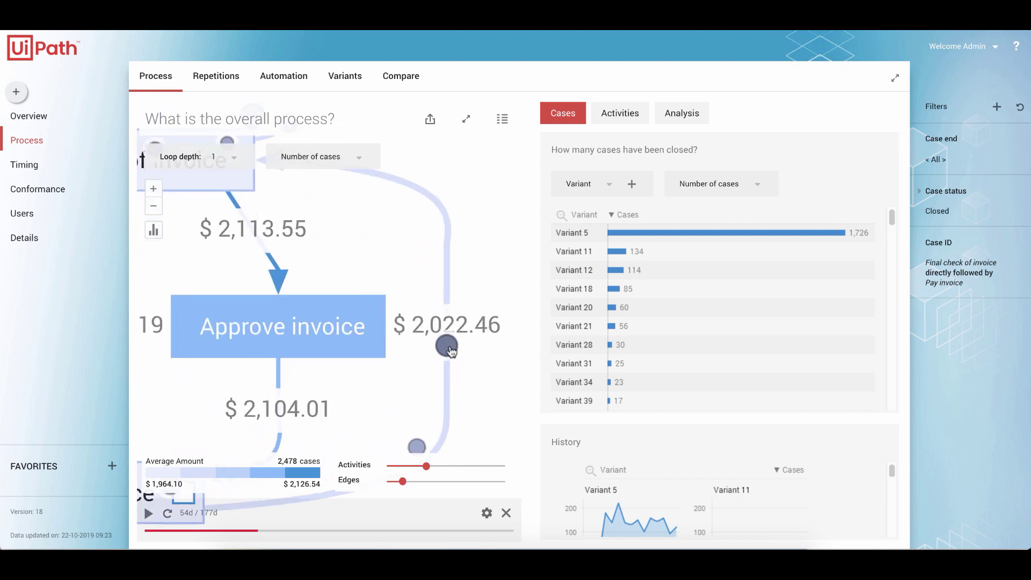
pyautogui.moveTo(451, 350)
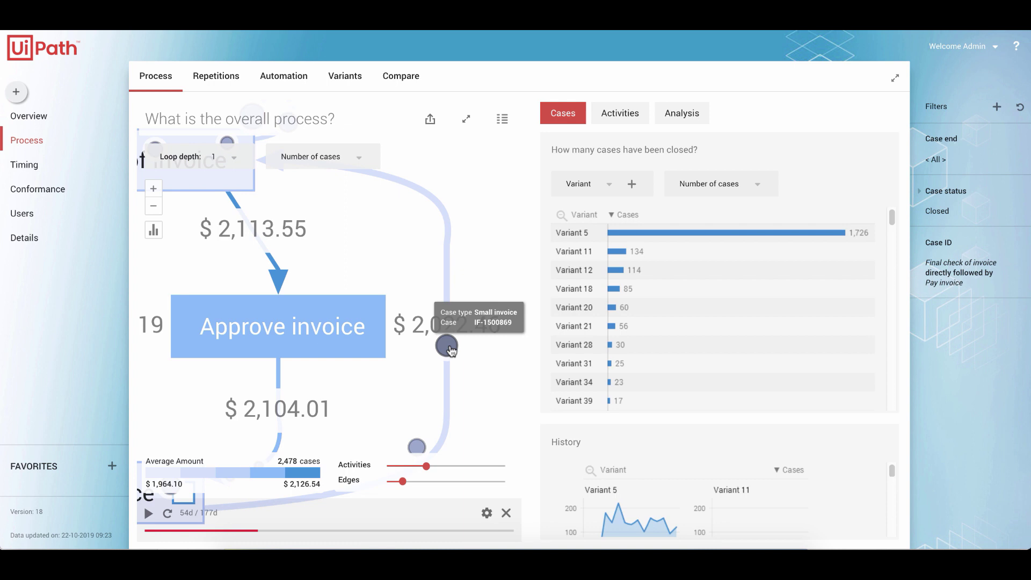
pyautogui.click(449, 348)
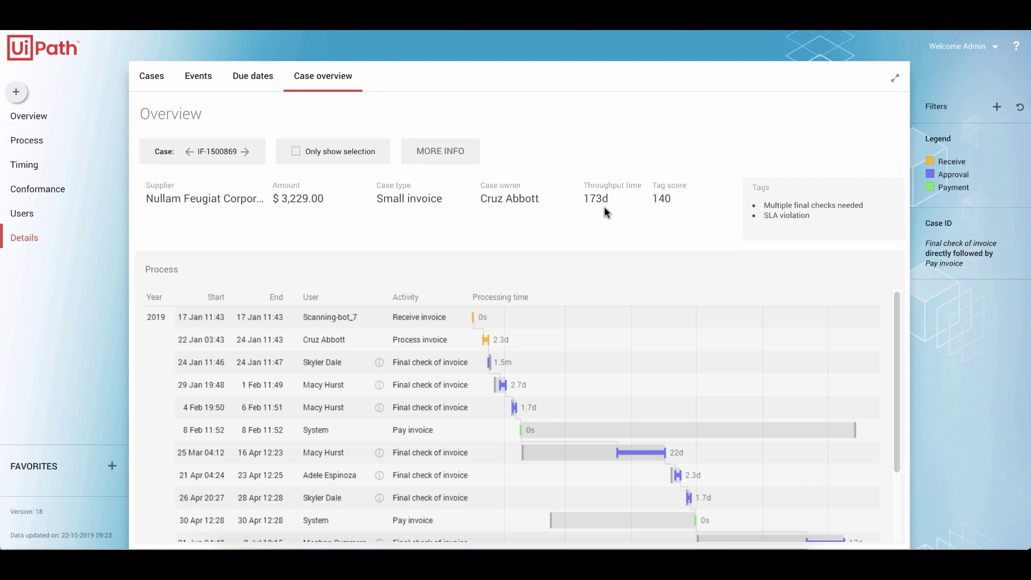
# Step: Scroll through the case's Process event table, then return to the filtered 2,478-case map
pyautogui.scroll(-1, 422, 363)
pyautogui.scroll(1, 422, 362)
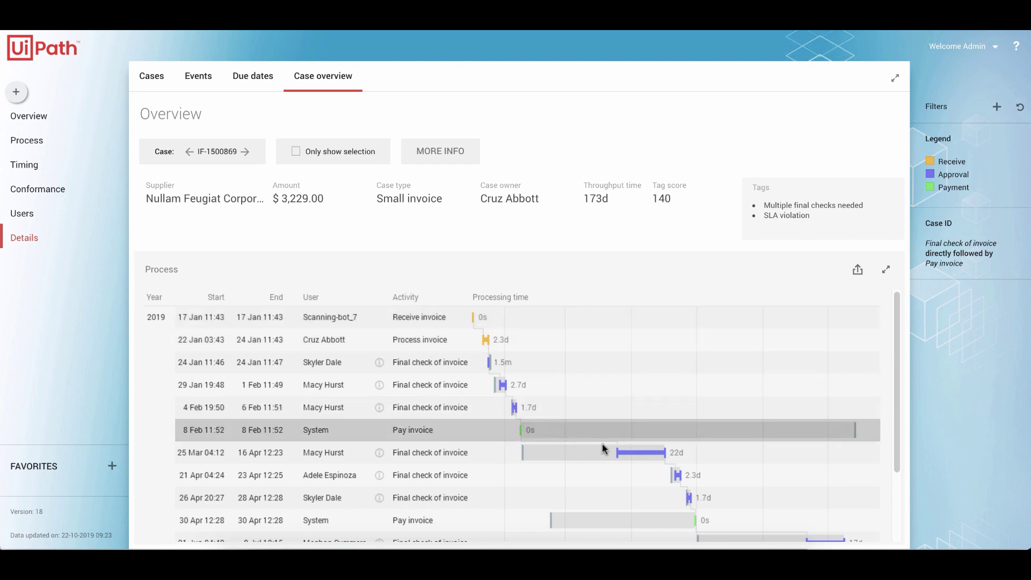
pyautogui.moveTo(646, 455)
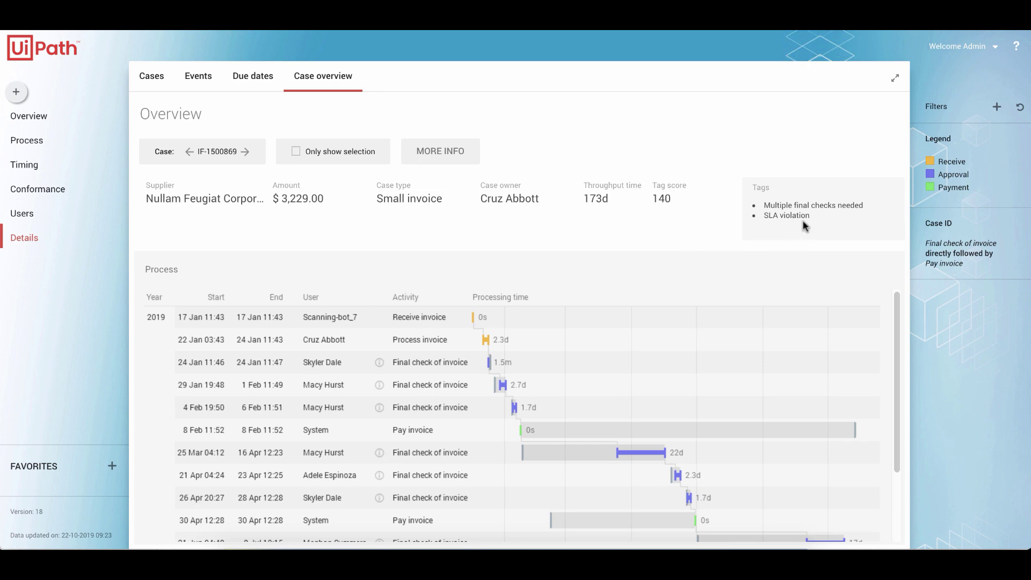
pyautogui.click(34, 141)
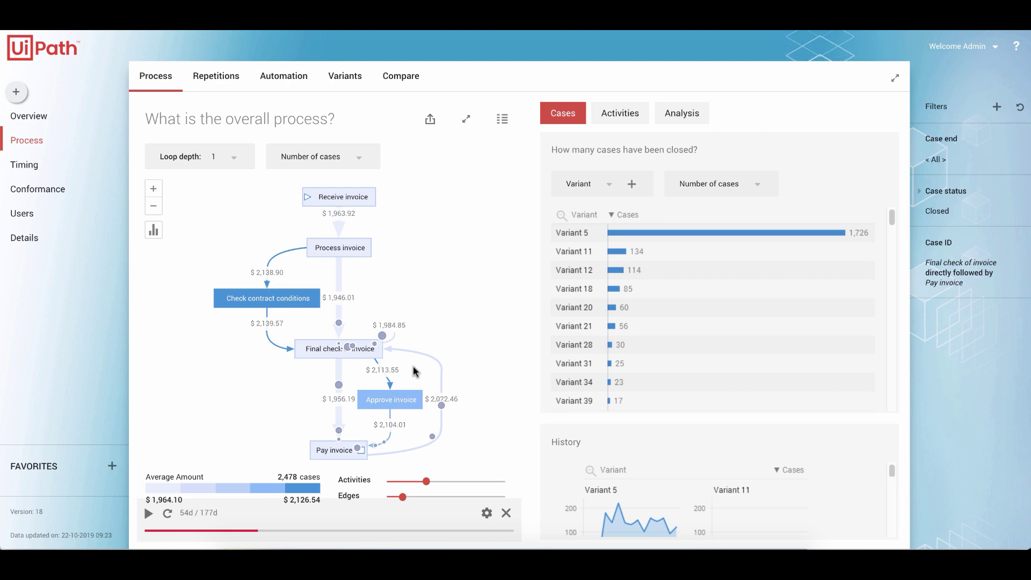
# Step: Exclude cases containing Approve invoice, leaving 2,126 cases, and close the animation playback
pyautogui.click(396, 404)
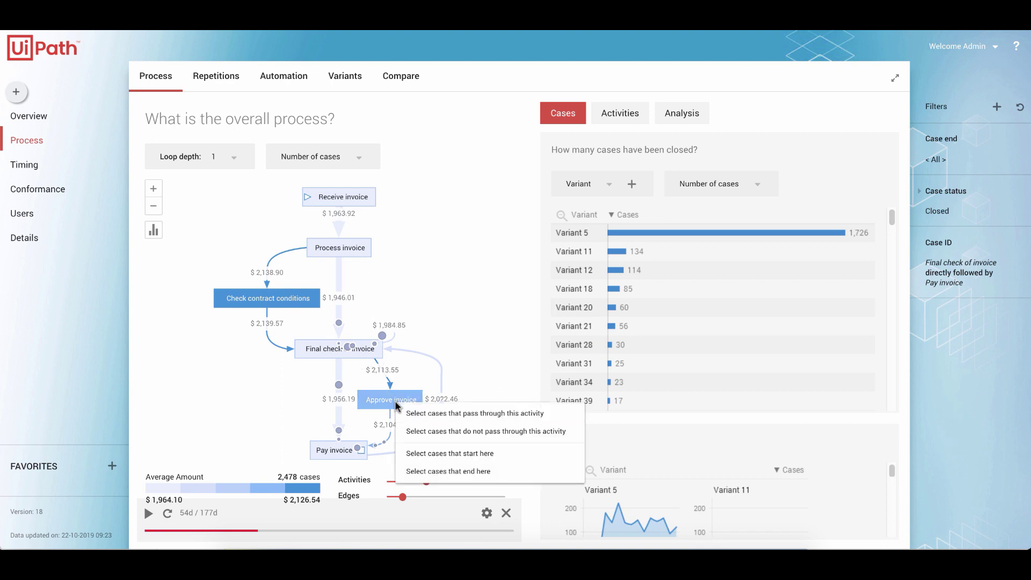
pyautogui.click(451, 430)
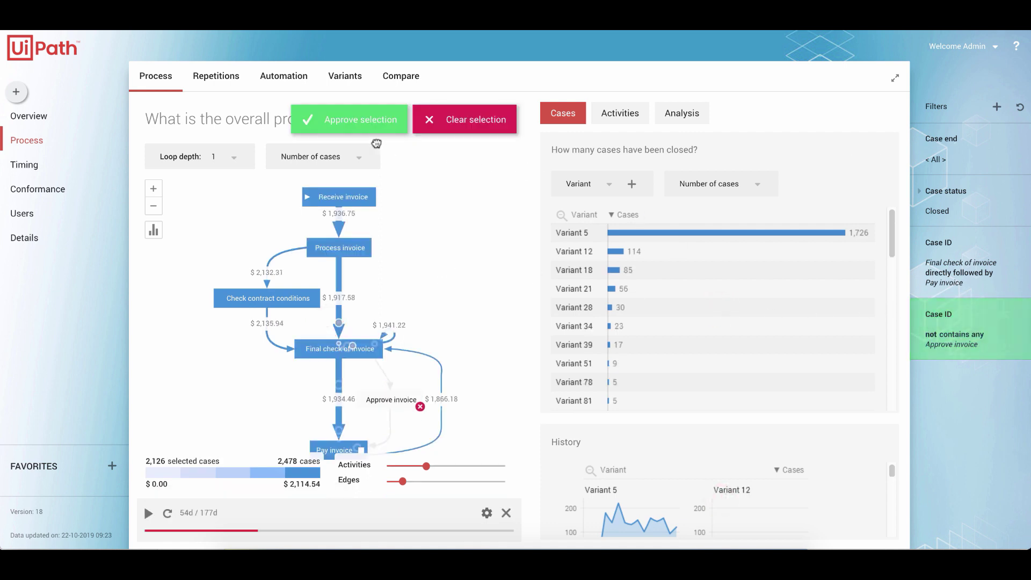
pyautogui.click(362, 123)
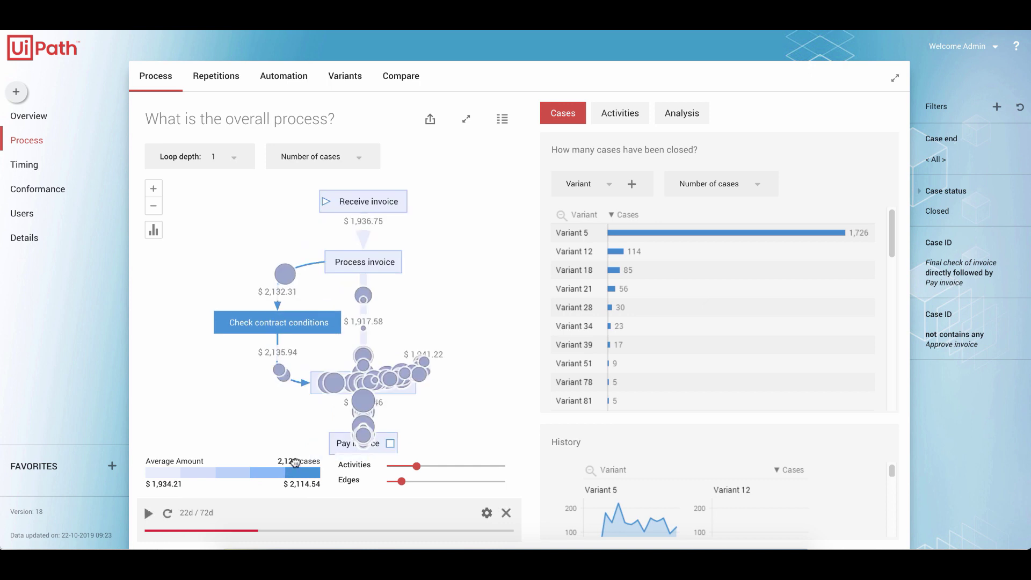
pyautogui.click(505, 513)
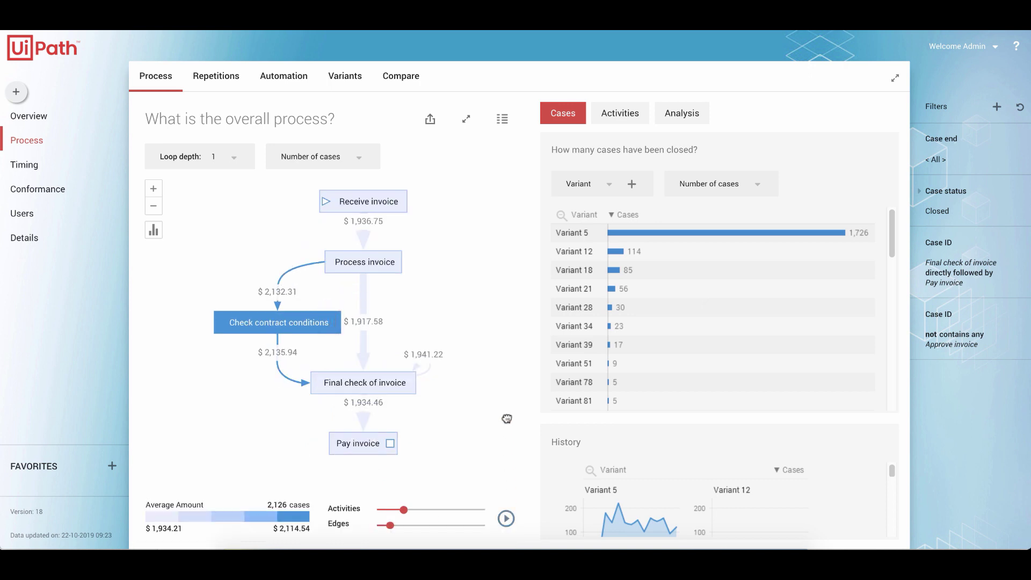
# Step: Show all activities and edges, and chart closed cases by Supplier using Case amount
pyautogui.moveTo(413, 502); pyautogui.dragTo(485, 505)
pyautogui.moveTo(392, 530); pyautogui.dragTo(502, 510)
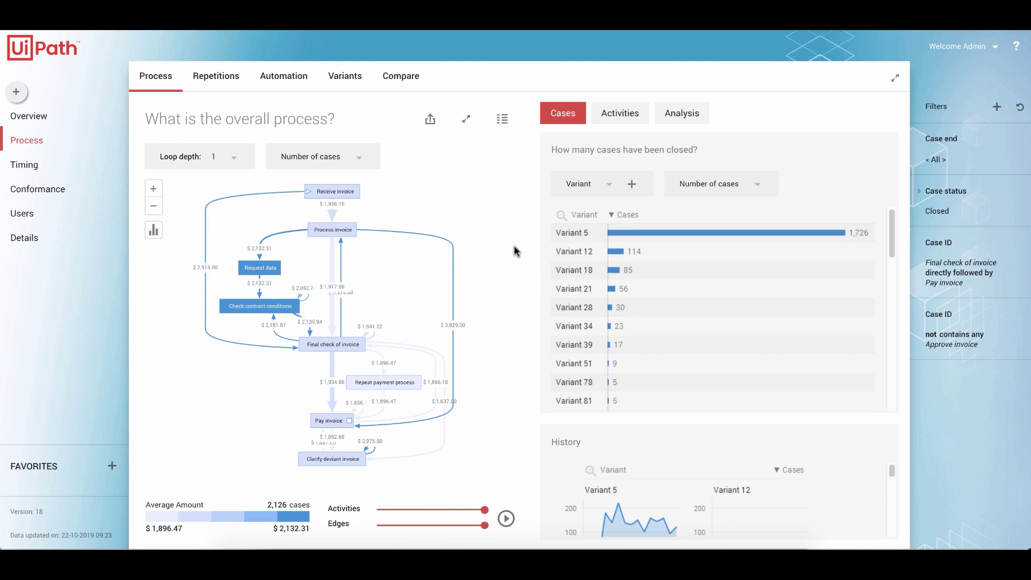
pyautogui.click(608, 187)
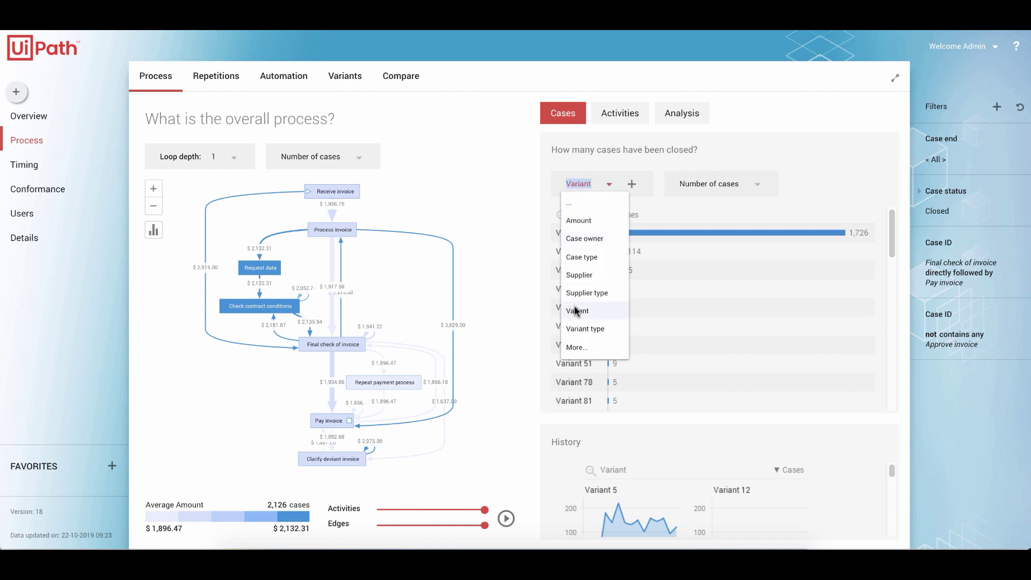
pyautogui.click(582, 277)
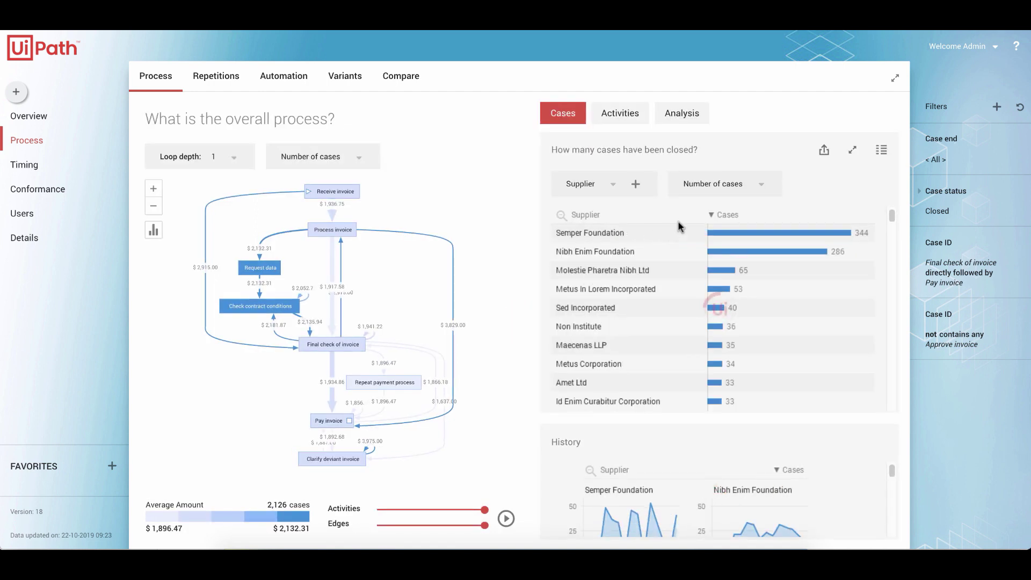
pyautogui.click(740, 185)
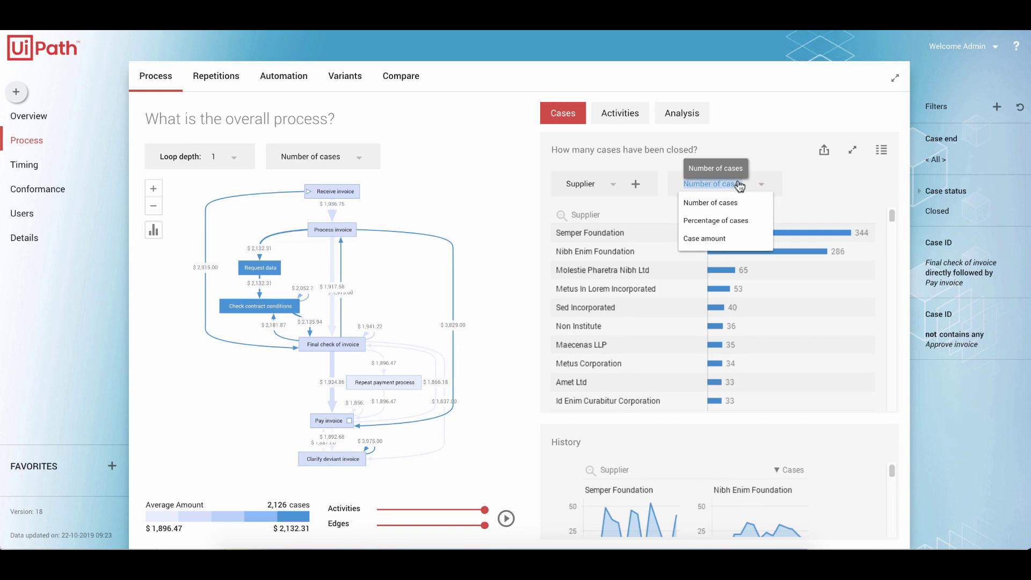
pyautogui.click(714, 234)
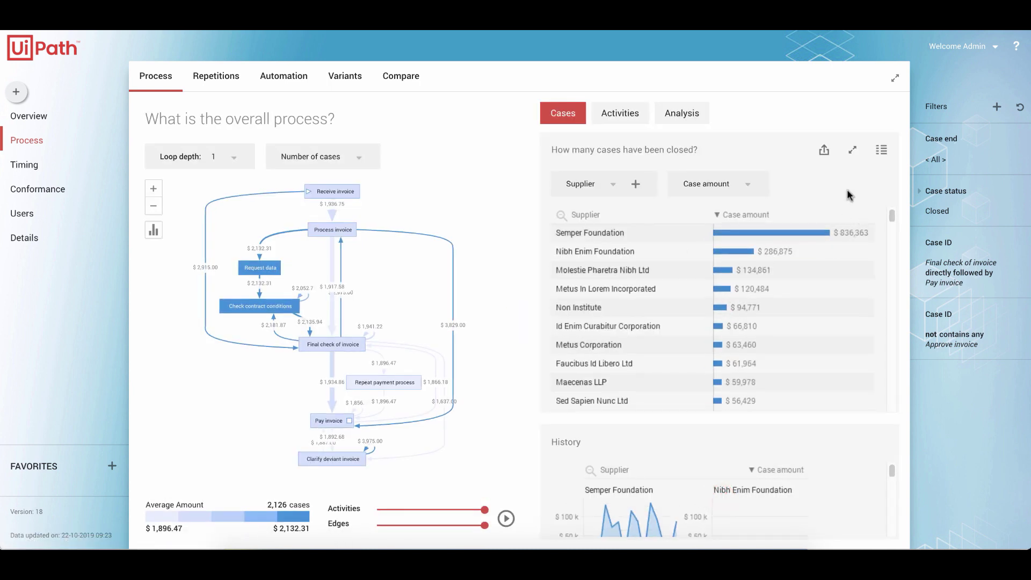
# Step: Set the Case end filter to Quarter, Q1 2019, compared with the previous quarter
pyautogui.click(935, 161)
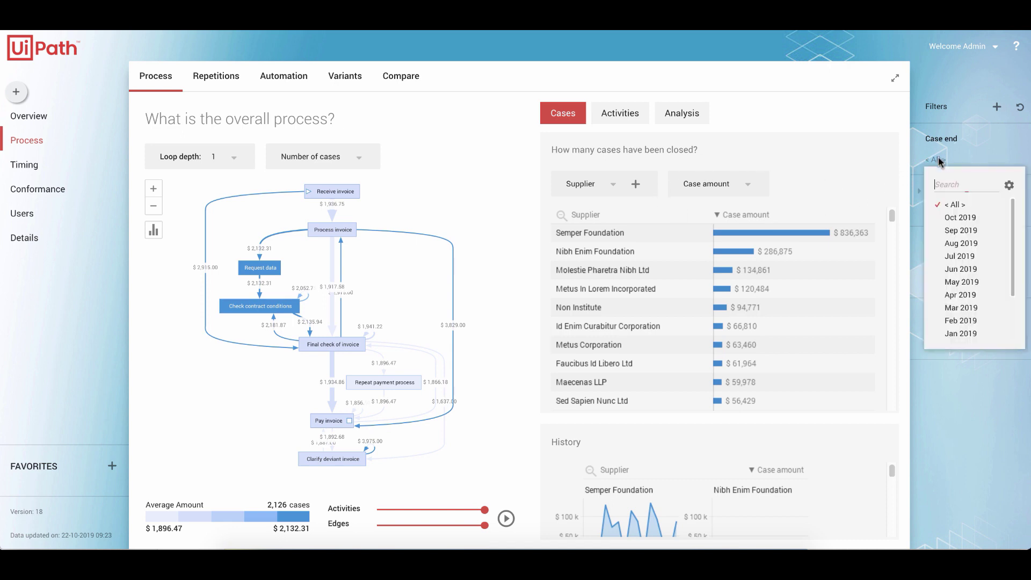
pyautogui.click(1007, 184)
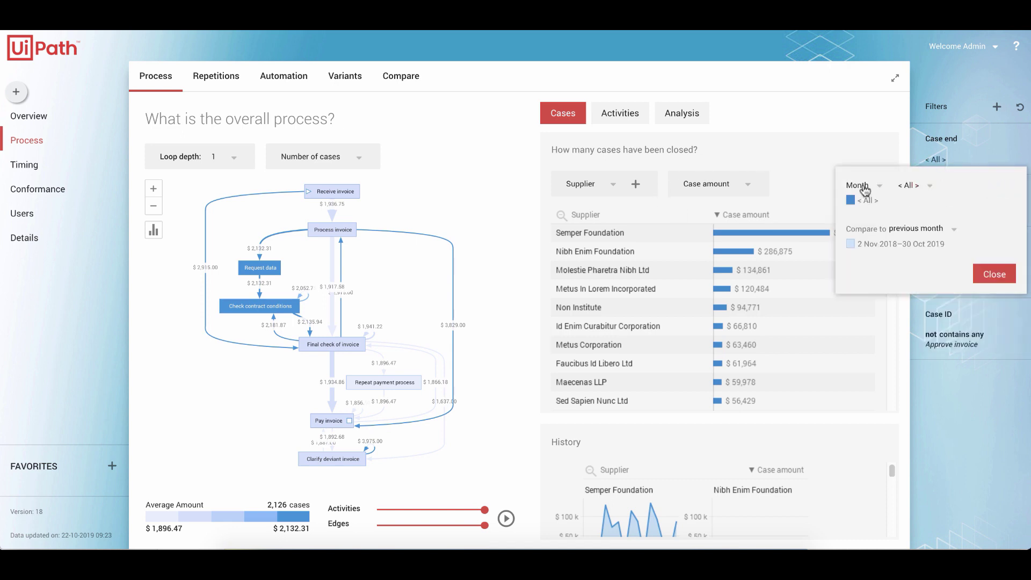
pyautogui.click(861, 186)
pyautogui.click(867, 223)
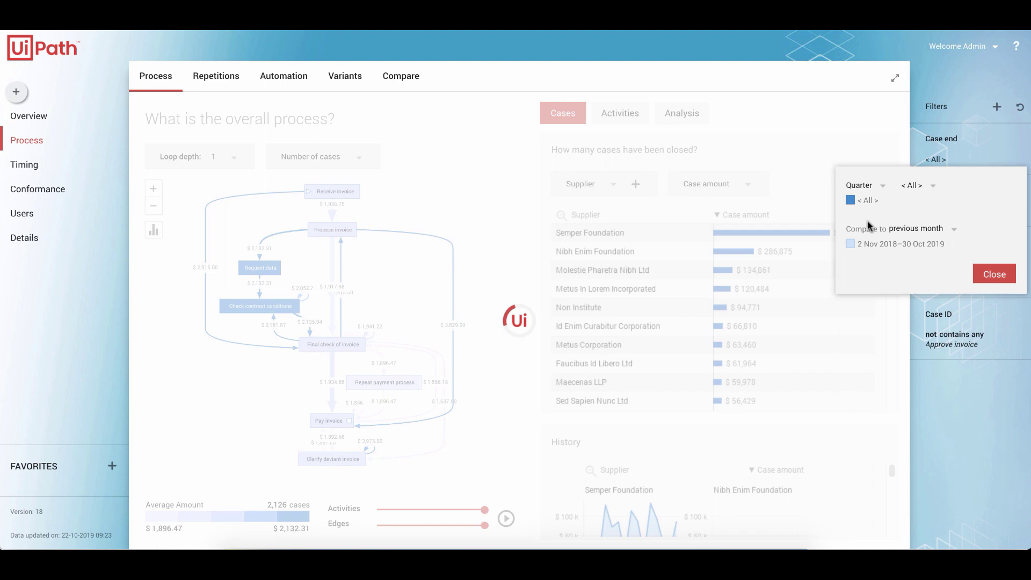
pyautogui.click(912, 185)
pyautogui.click(926, 278)
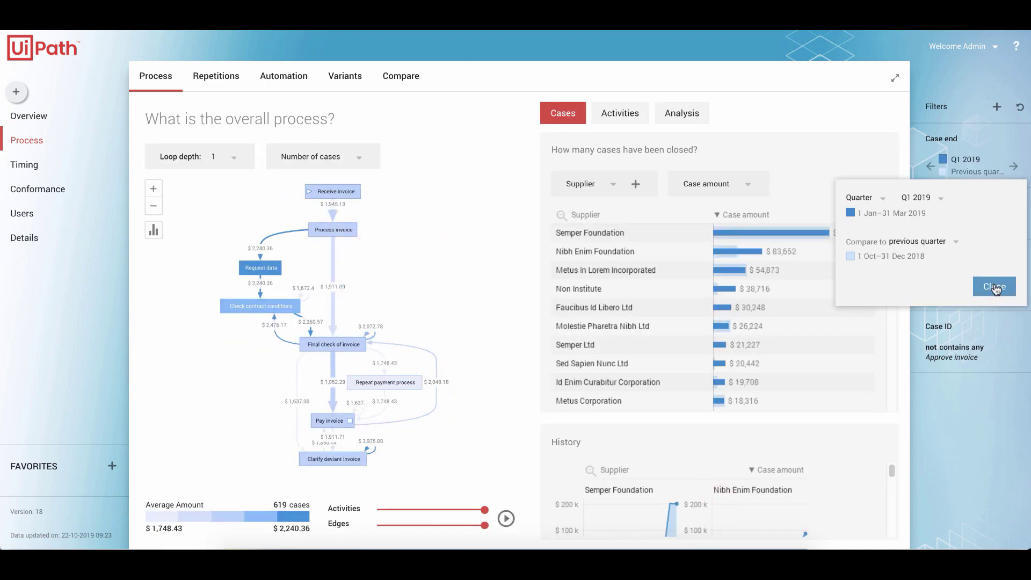
pyautogui.click(994, 288)
pyautogui.moveTo(745, 258)
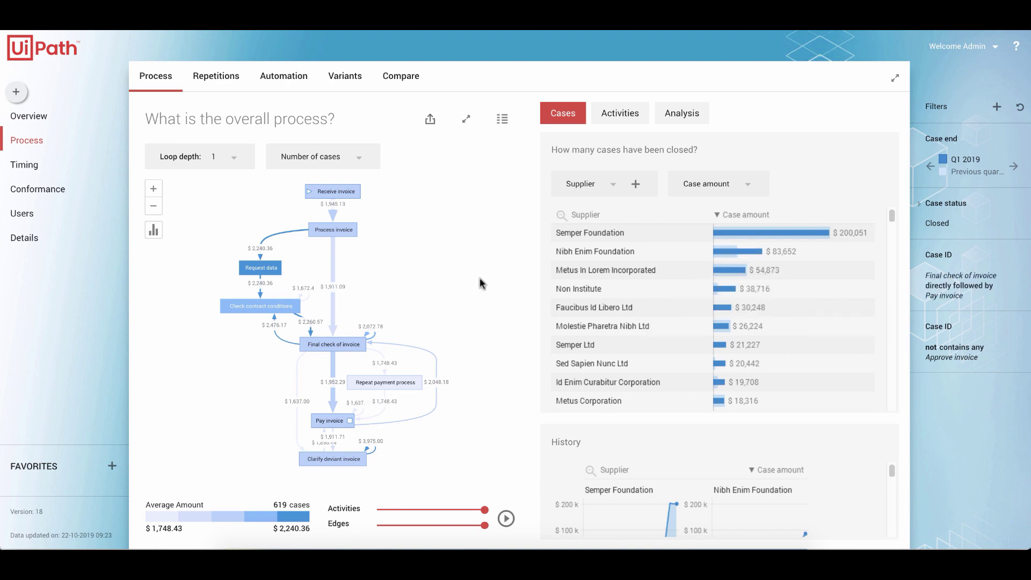
# Step: Group the closed-cases chart by Case owner first, then by Supplier
pyautogui.click(635, 185)
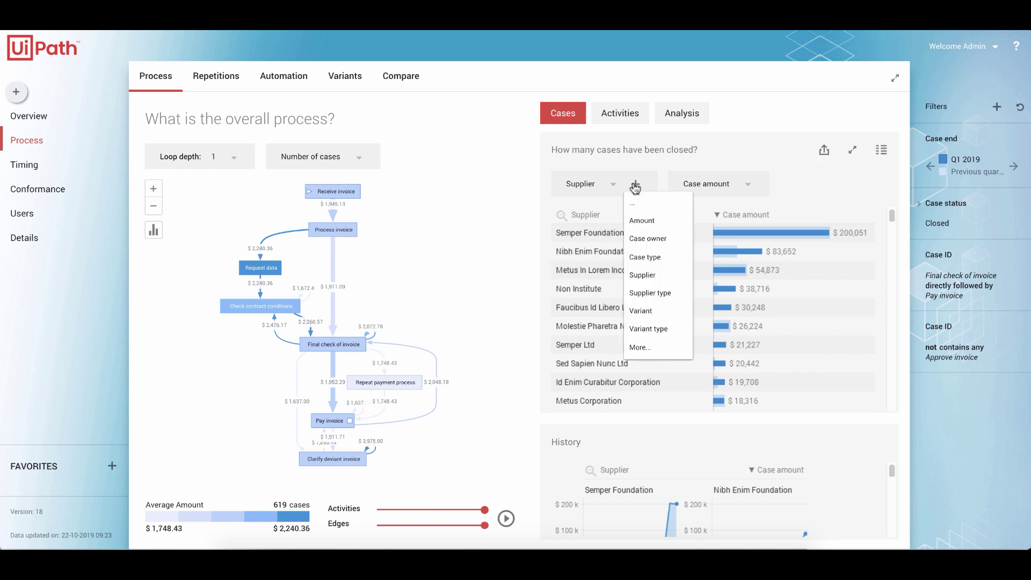
pyautogui.click(641, 234)
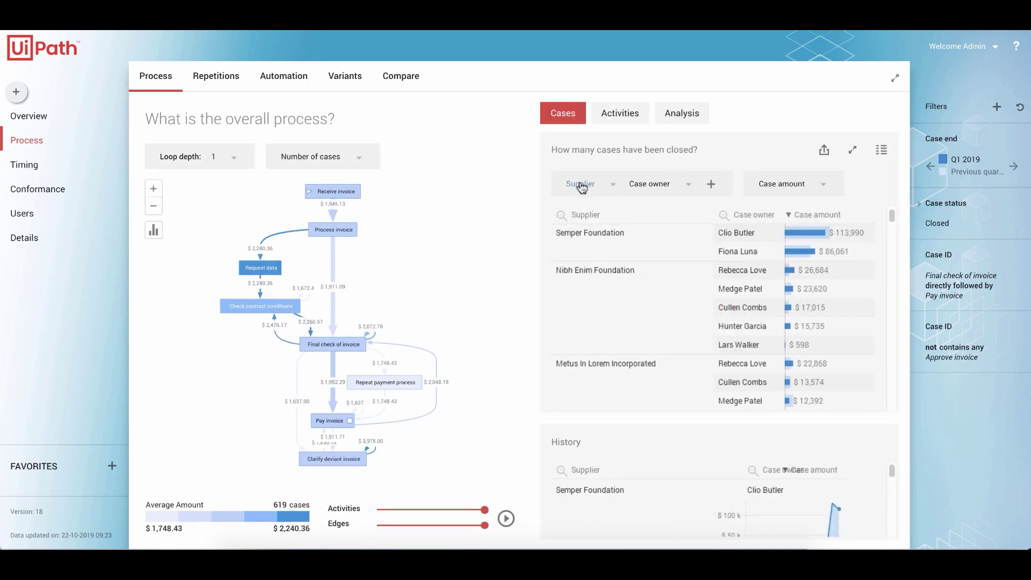
pyautogui.moveTo(582, 187); pyautogui.dragTo(701, 188)
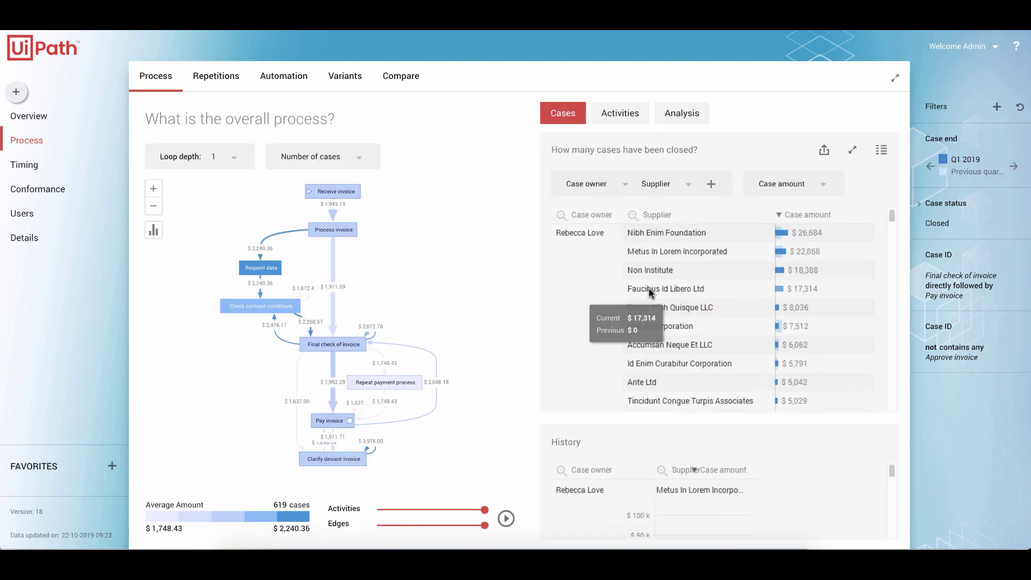
# Step: Filter the analysis to a single case owner's cases, leaving 151 cases
pyautogui.click(572, 237)
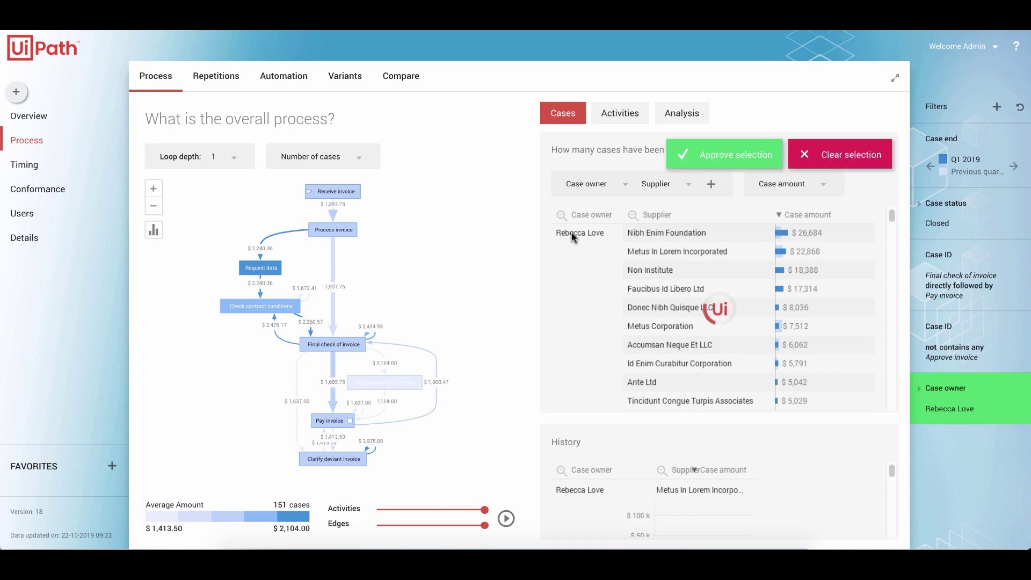
pyautogui.click(728, 157)
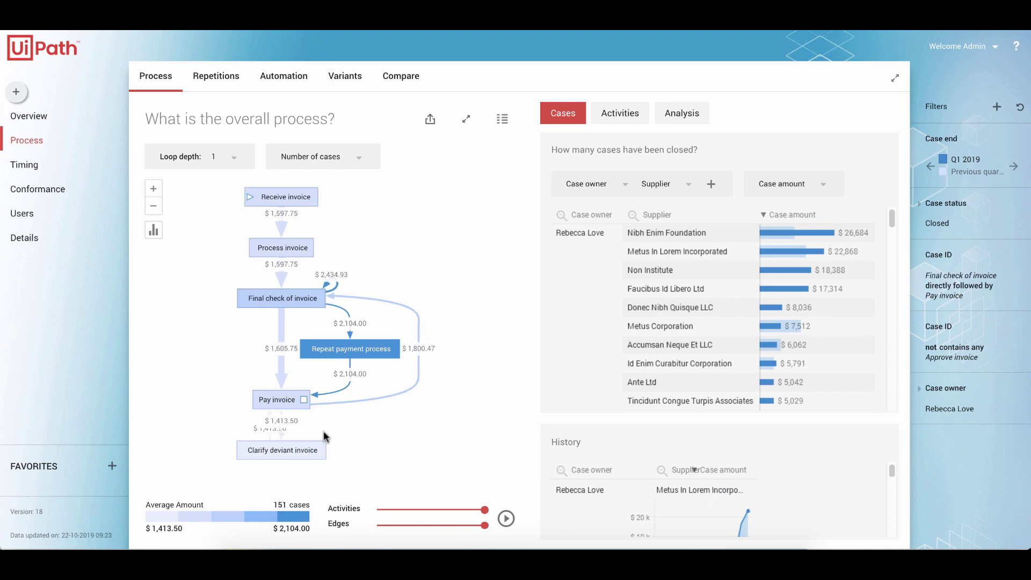
# Step: Sort the filtered case details by Case amount and Throughput time, then open IF-1508199 and its Conformance view
pyautogui.click(20, 240)
pyautogui.click(505, 121)
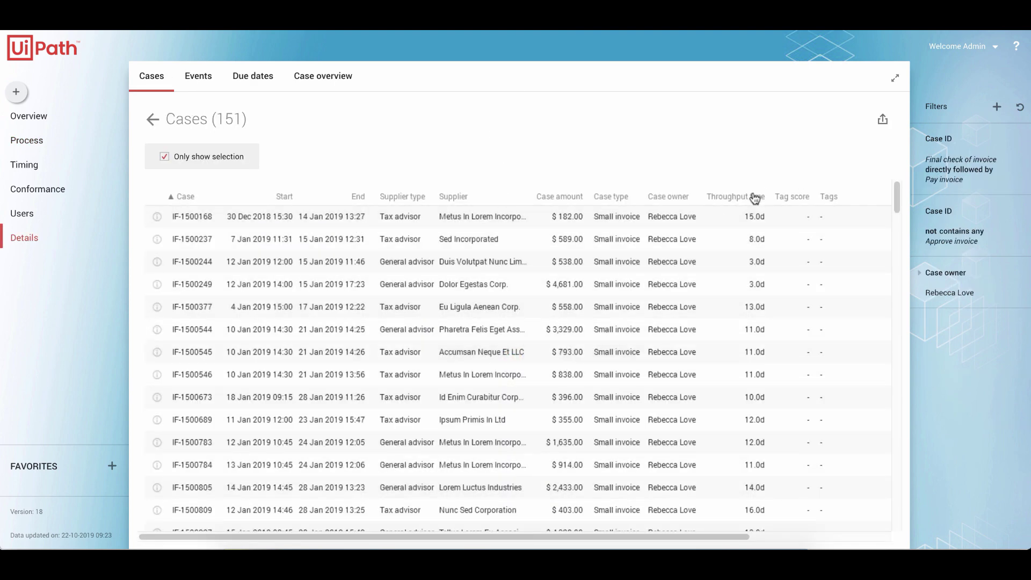
pyautogui.click(582, 202)
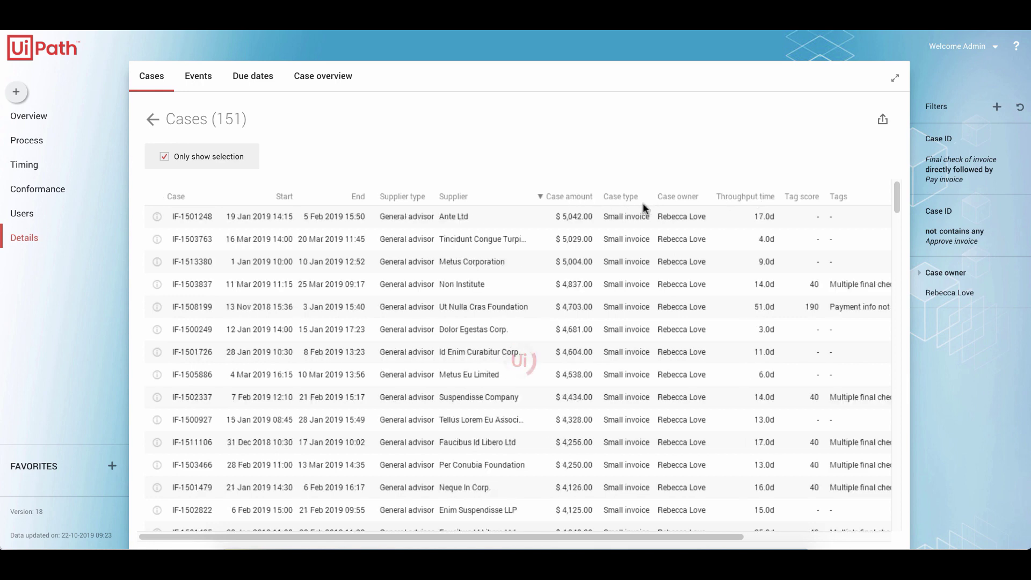
pyautogui.click(748, 200)
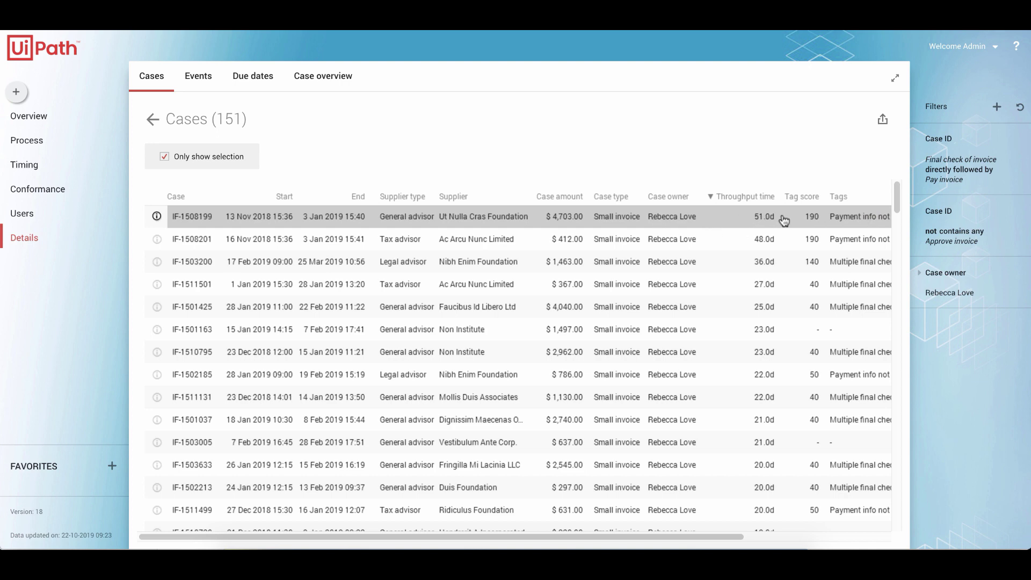
pyautogui.click(602, 216)
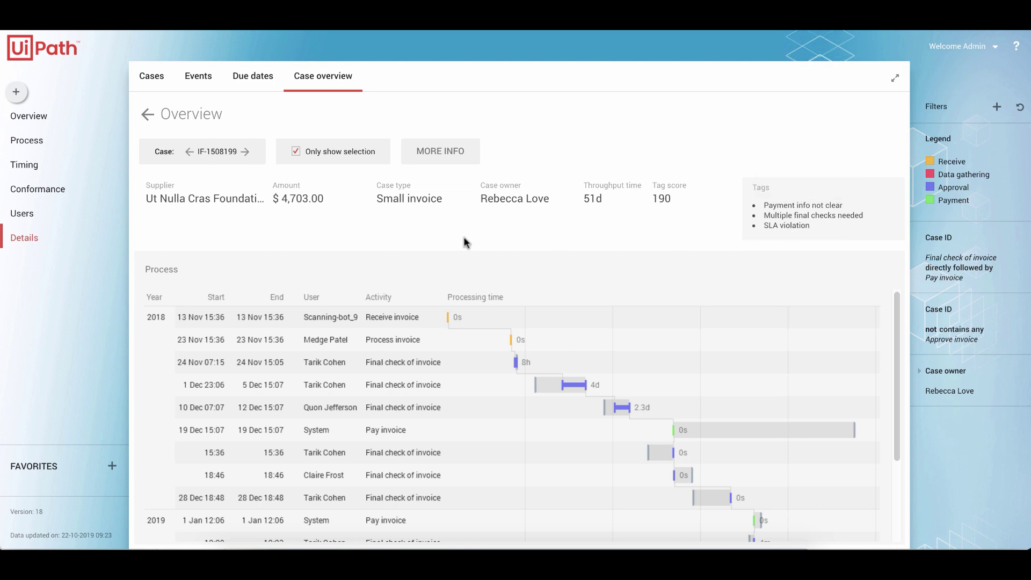
pyautogui.click(39, 190)
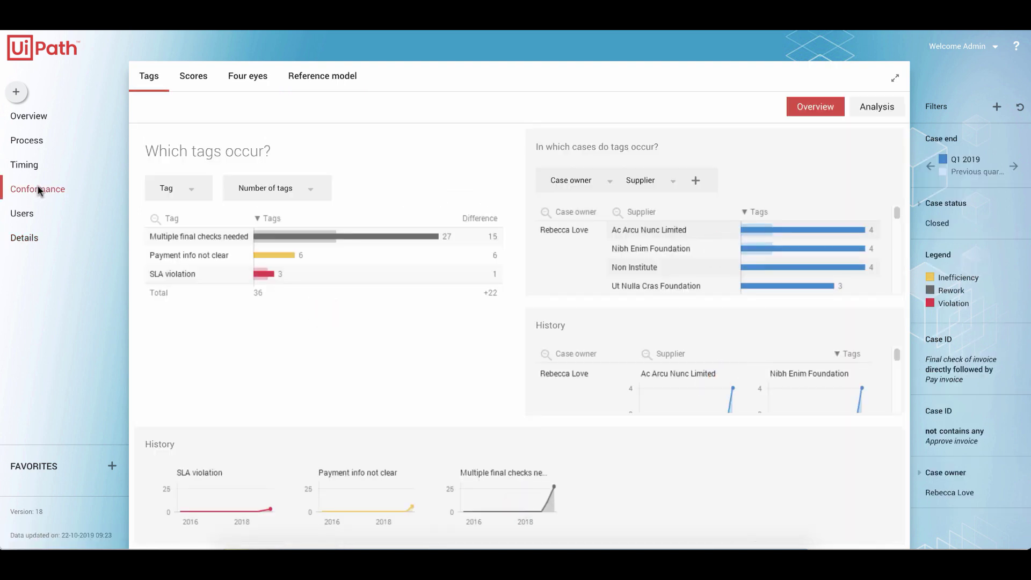
# Step: Reset all filters and set Case end to < All >, giving 4,682 conformance tags
pyautogui.moveTo(263, 315)
pyautogui.click(1014, 107)
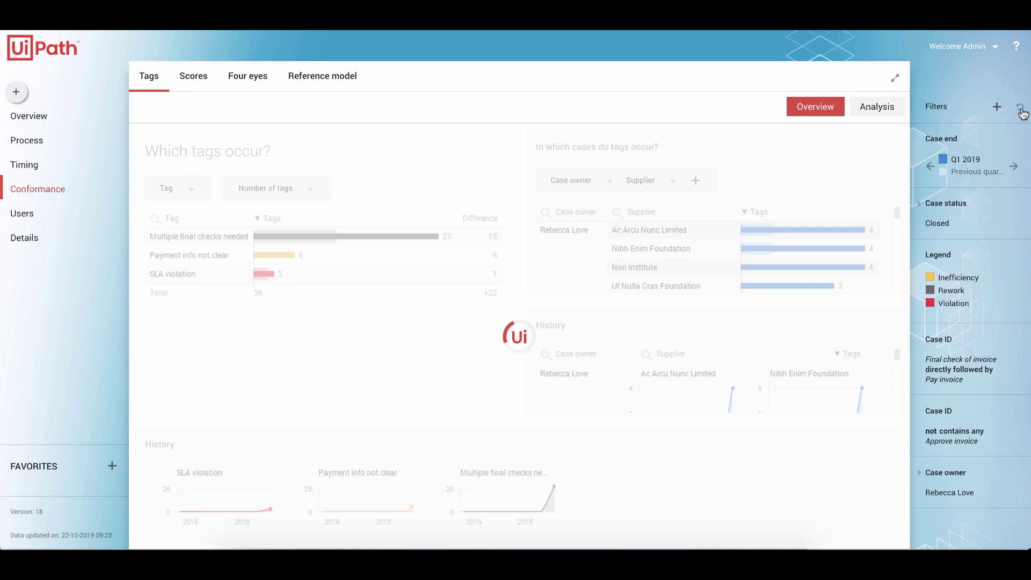
pyautogui.click(960, 161)
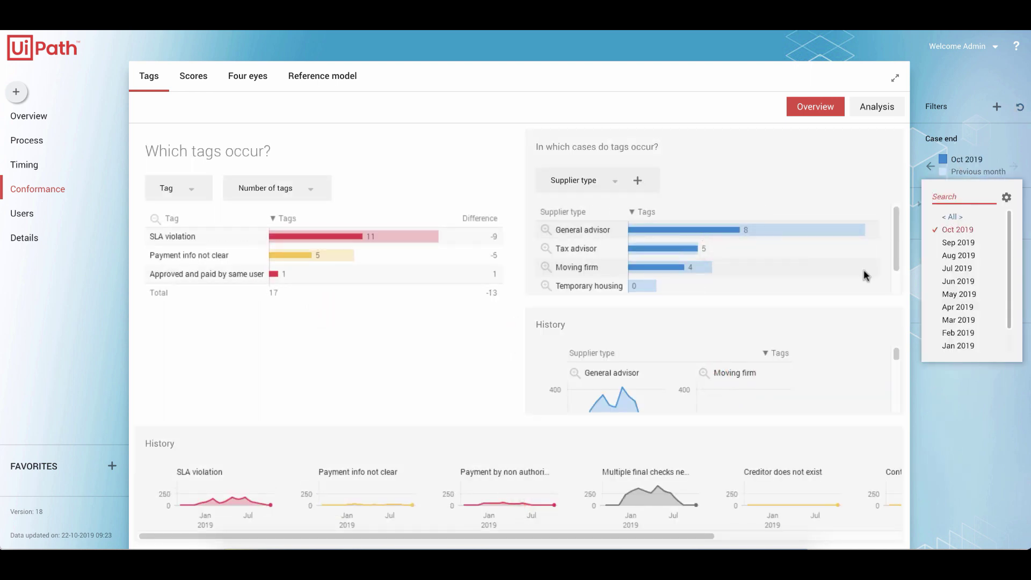
pyautogui.click(934, 236)
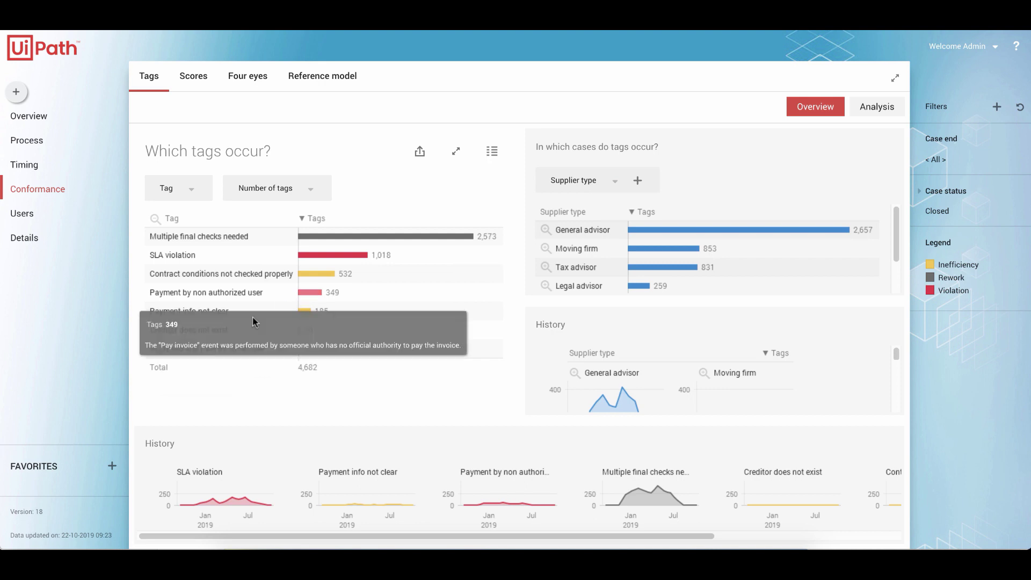
pyautogui.moveTo(371, 251)
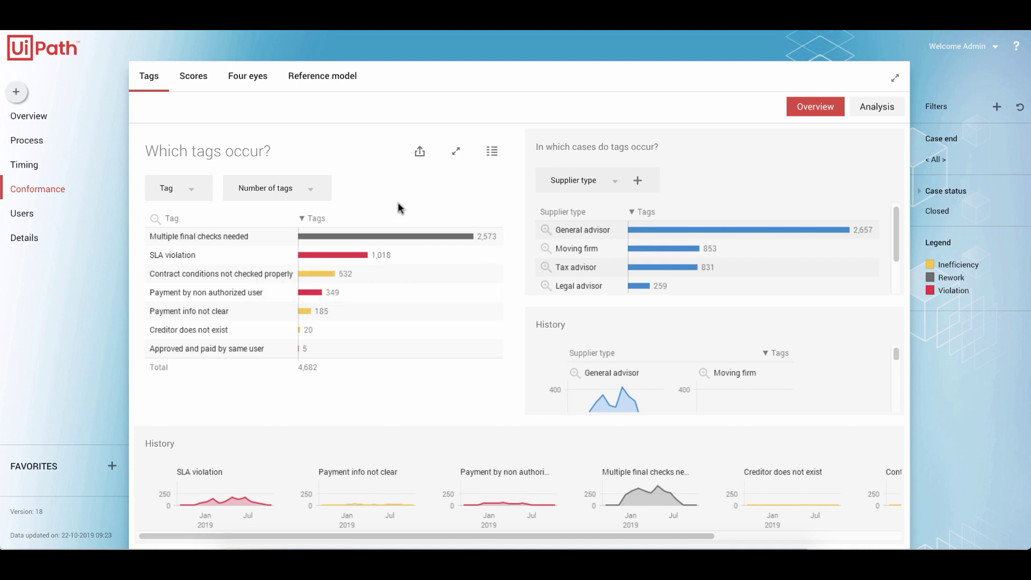
# Step: Cut the process map to minimum activities and edges, then show automation rate by supplier type
pyautogui.click(26, 140)
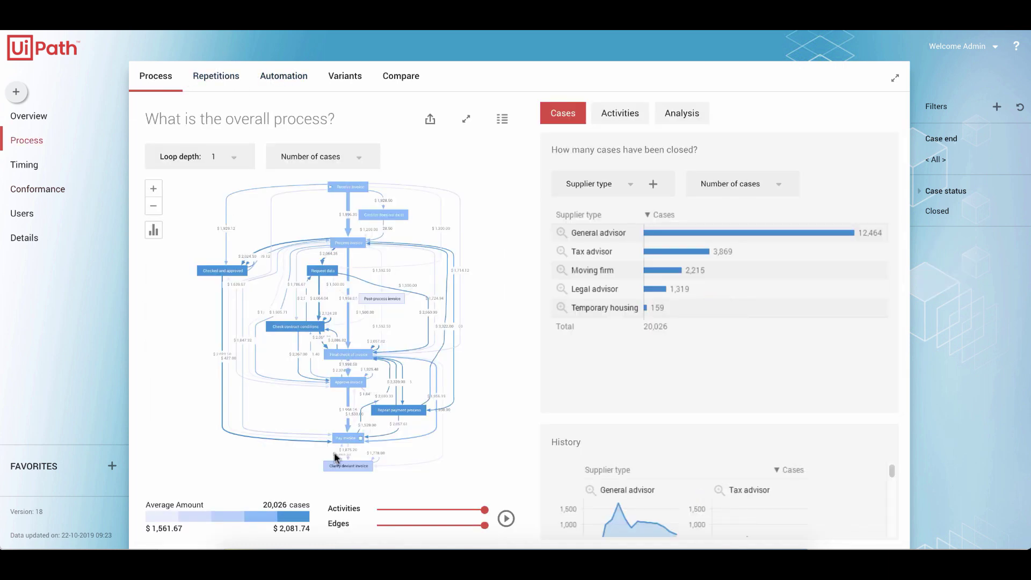
pyautogui.click(380, 509)
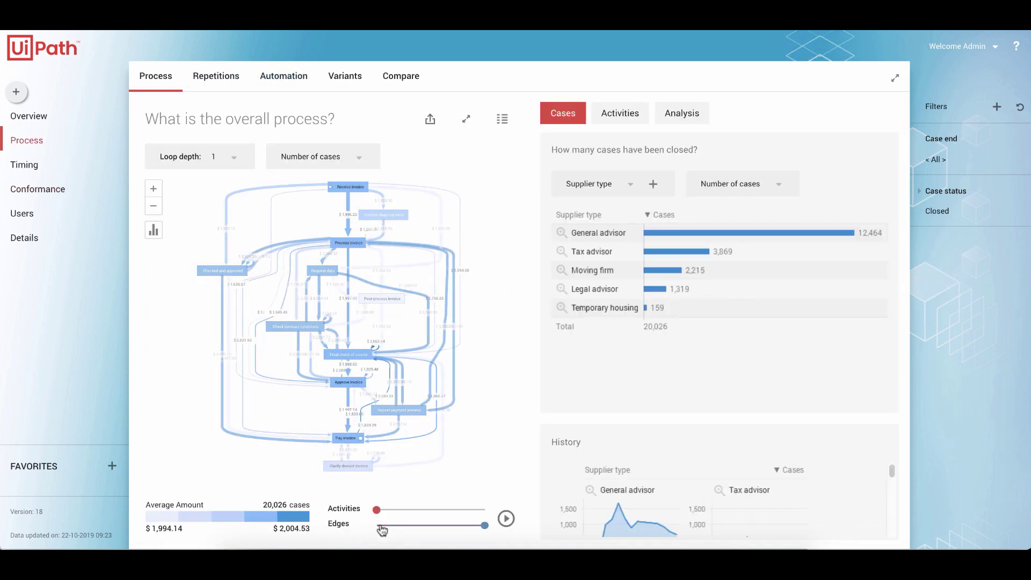
pyautogui.moveTo(384, 525); pyautogui.dragTo(377, 525)
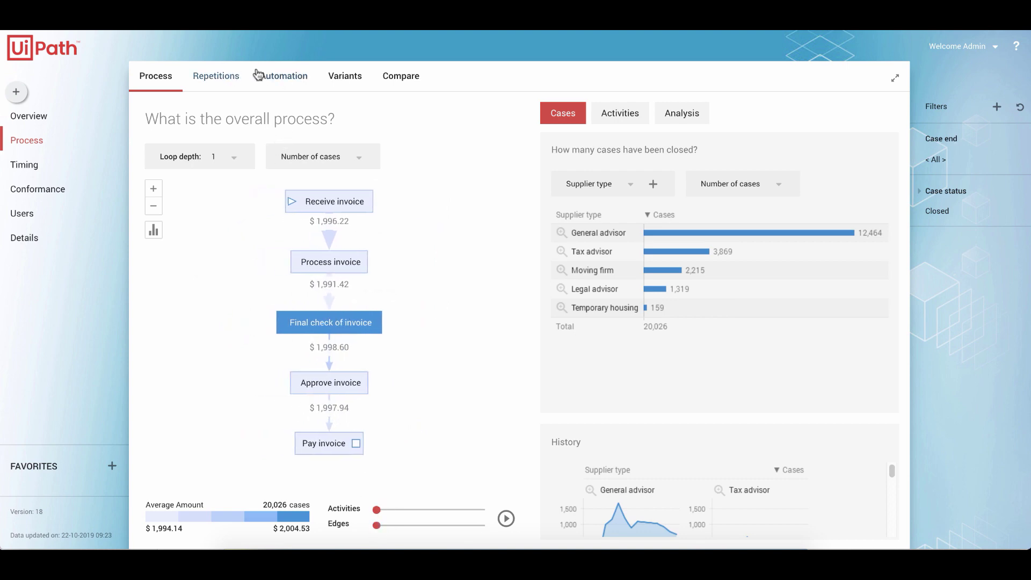
pyautogui.click(277, 74)
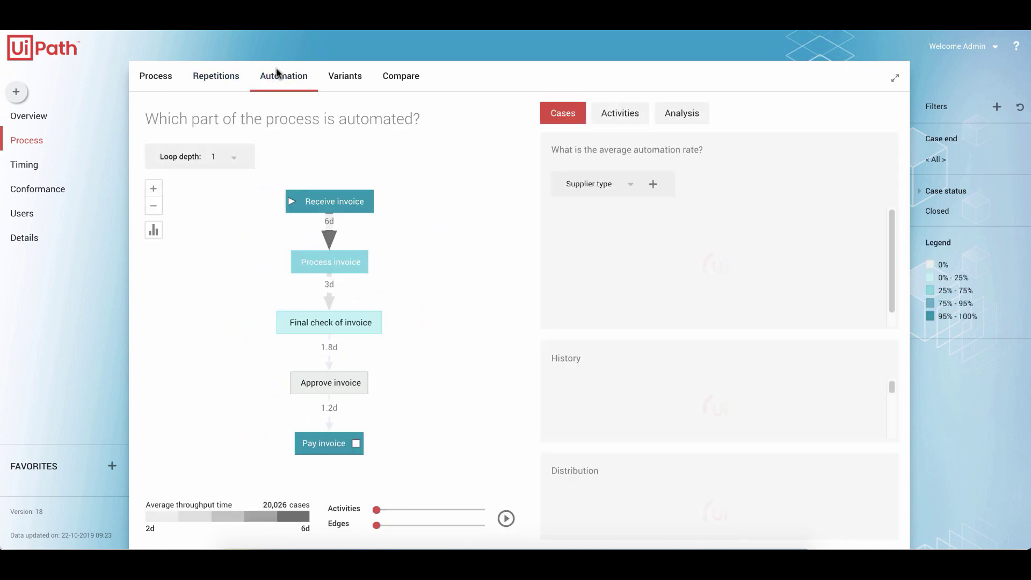
# Step: Set the Case end filter to quarters and restrict cases to Q1 2019
pyautogui.click(953, 162)
pyautogui.click(1008, 185)
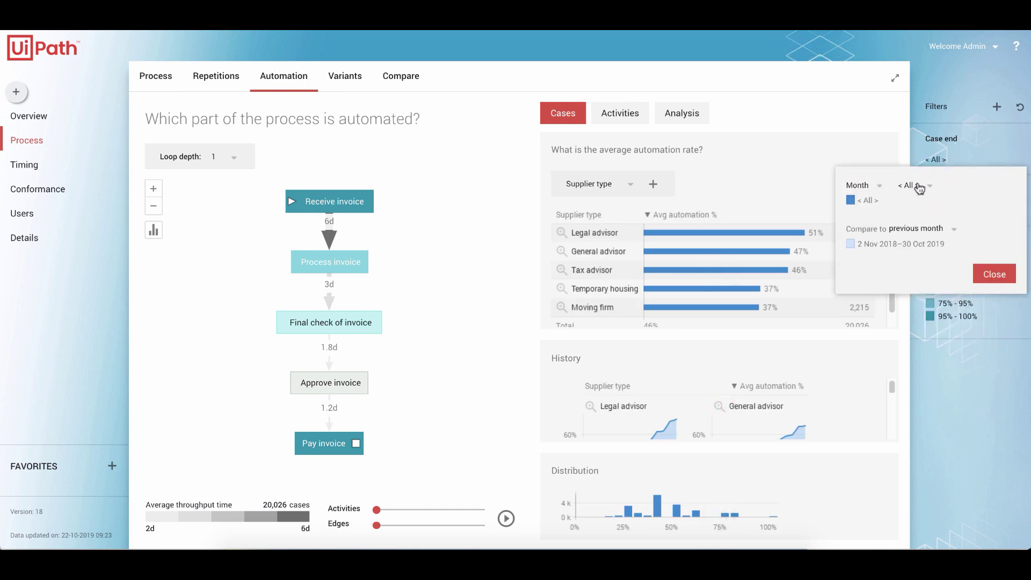
pyautogui.click(865, 188)
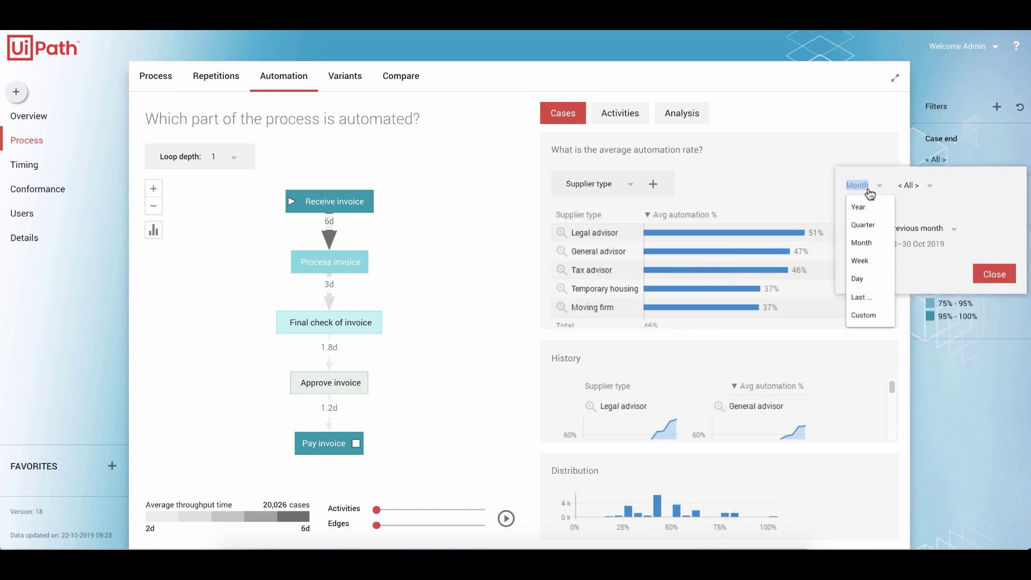
pyautogui.click(865, 225)
pyautogui.click(917, 188)
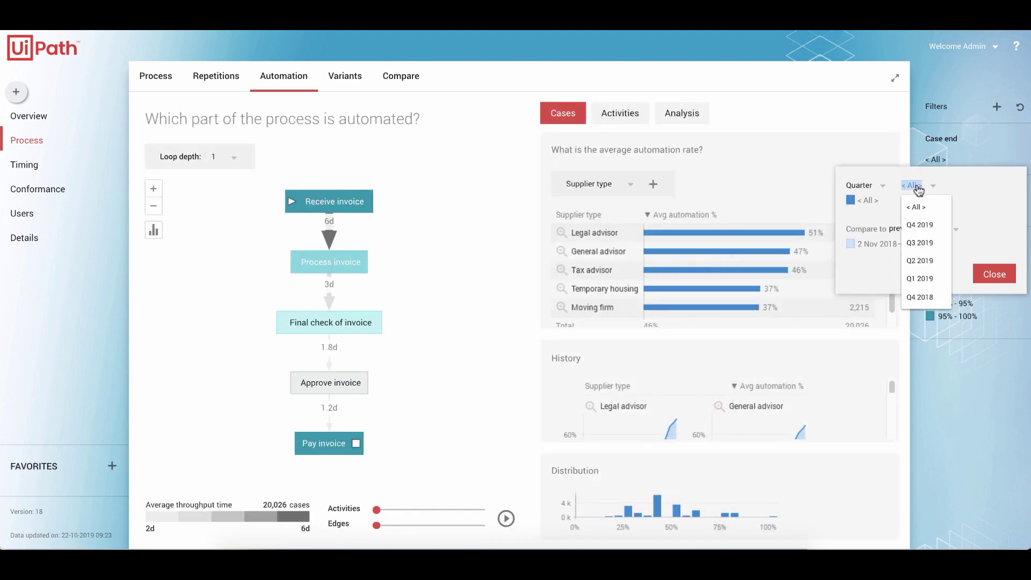
pyautogui.click(924, 277)
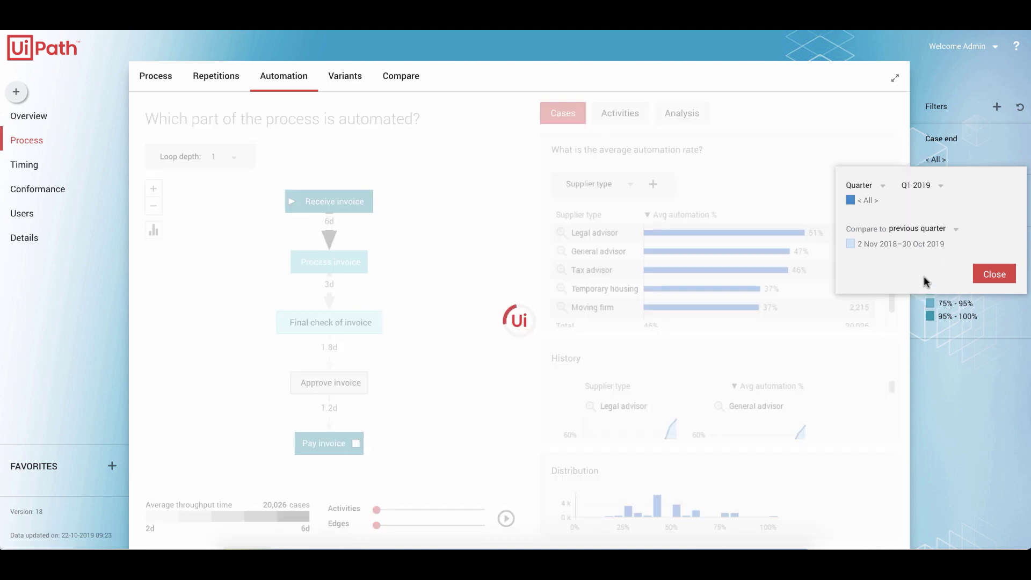
pyautogui.click(992, 288)
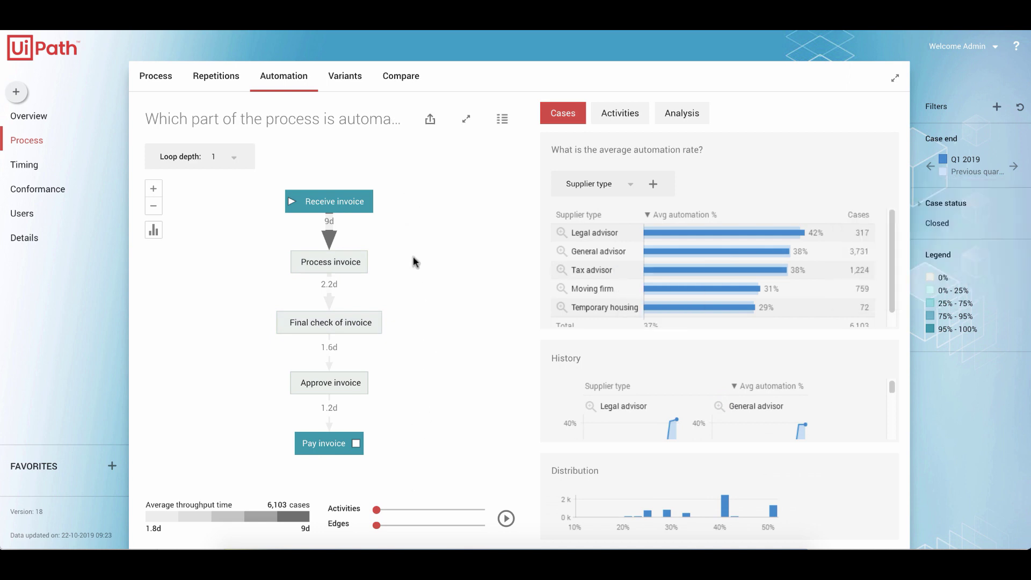
# Step: Raise the Activities slider to about 43% so Request data reappears in the map
pyautogui.moveTo(349, 203)
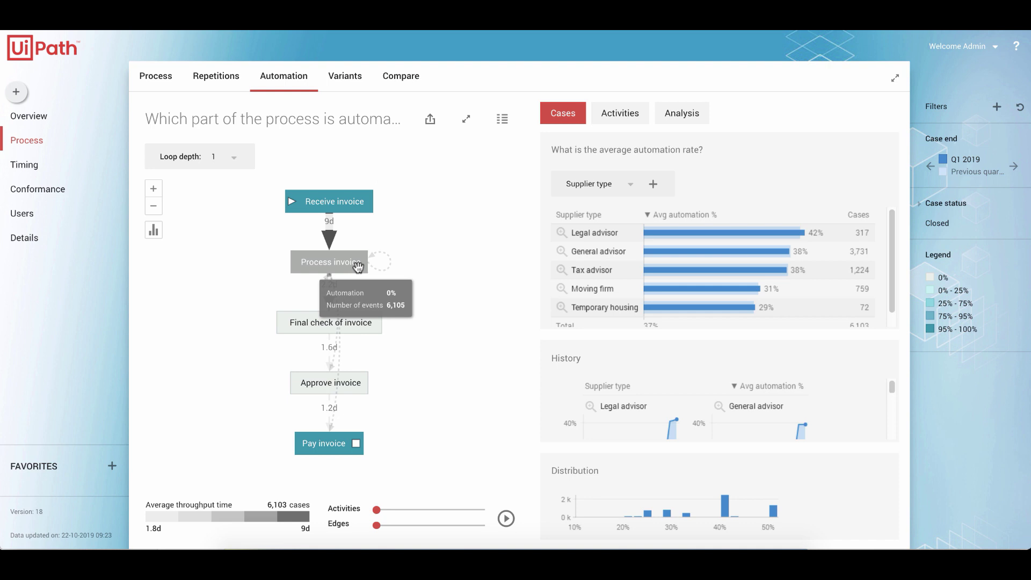
pyautogui.moveTo(314, 441)
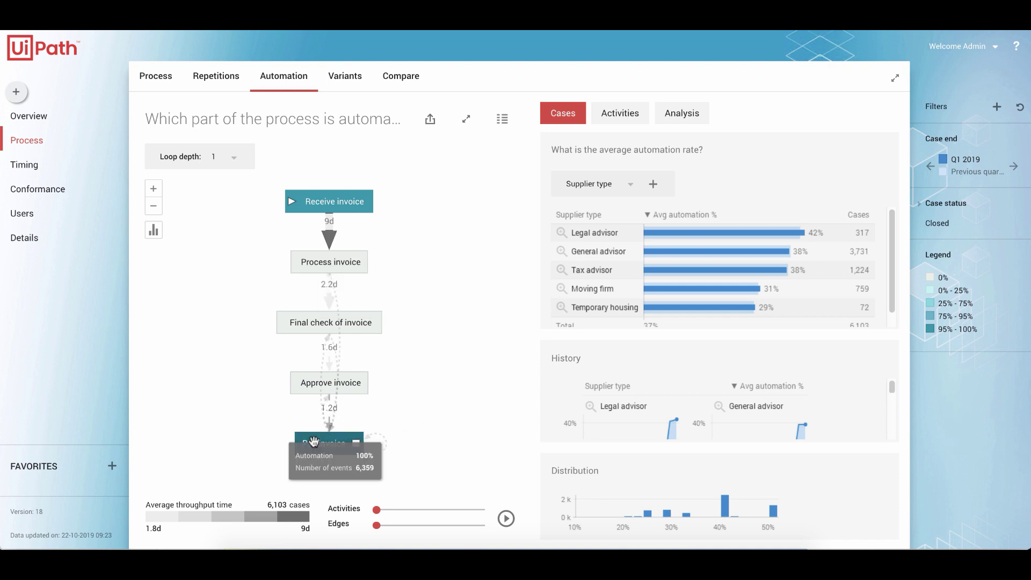
pyautogui.moveTo(380, 511); pyautogui.dragTo(402, 525)
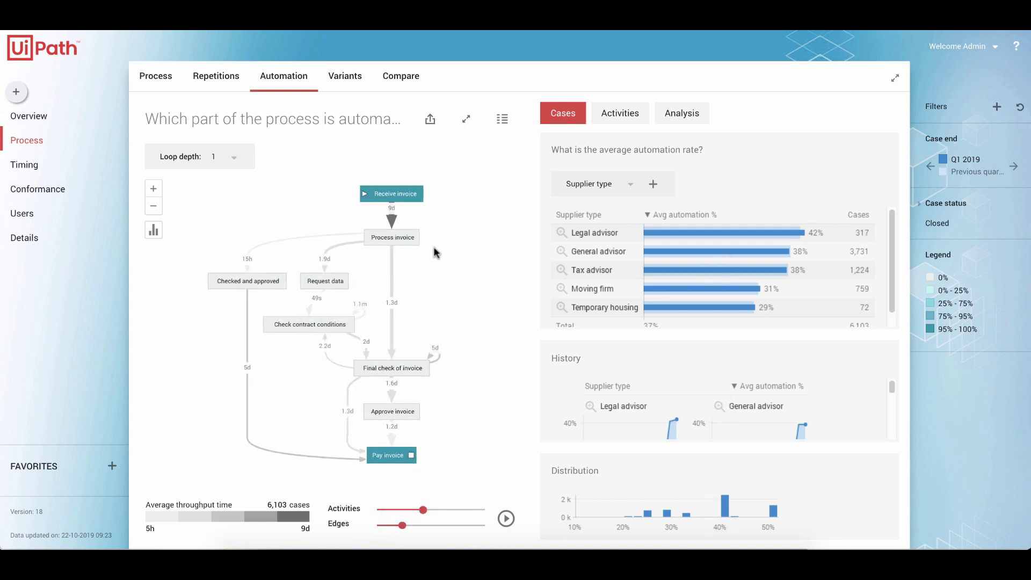
pyautogui.scroll(5, 418, 216)
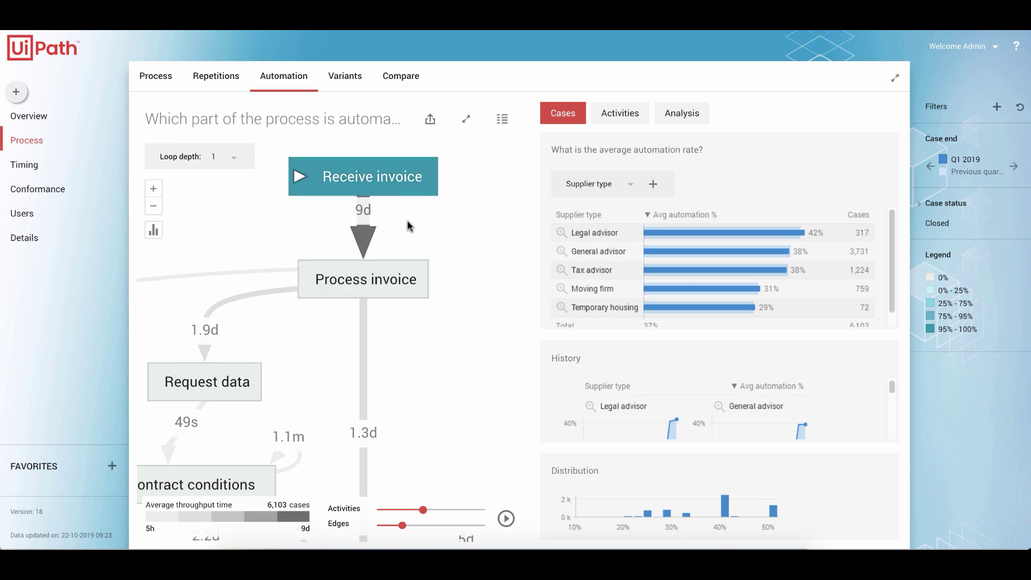
# Step: Advance the Case end period to Q2 2019
pyautogui.click(1015, 170)
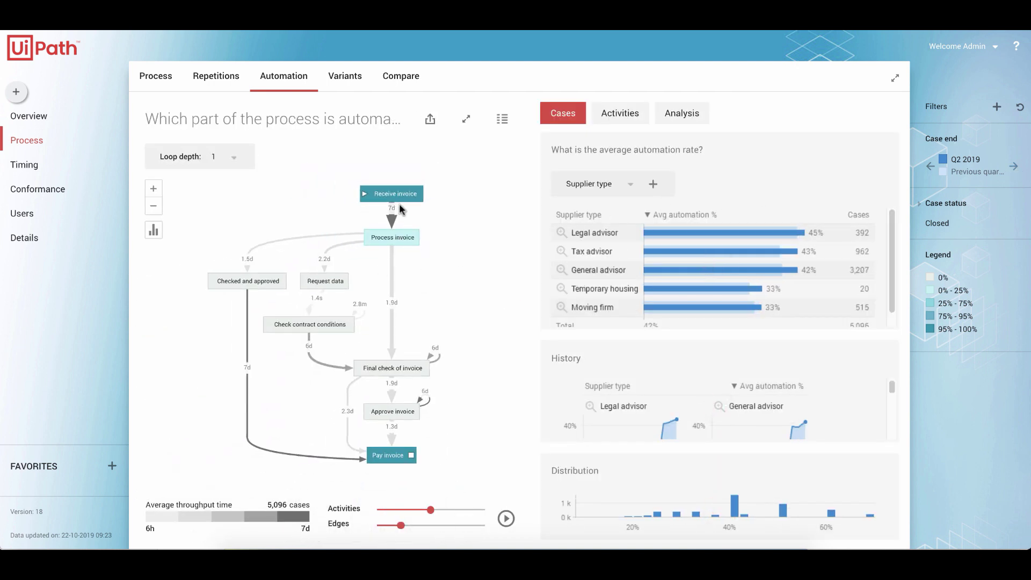
pyautogui.scroll(3, 401, 210)
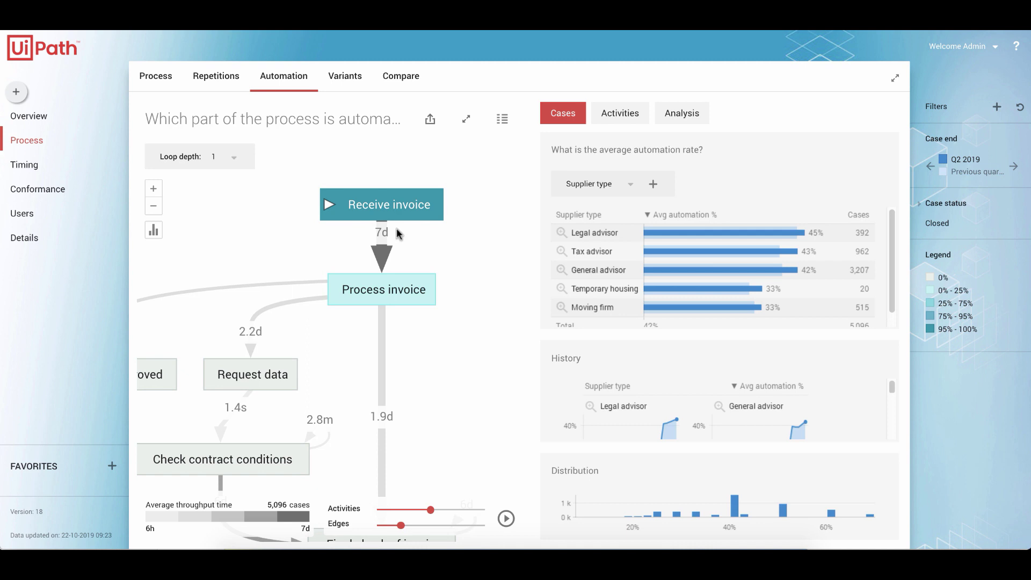
pyautogui.moveTo(403, 282)
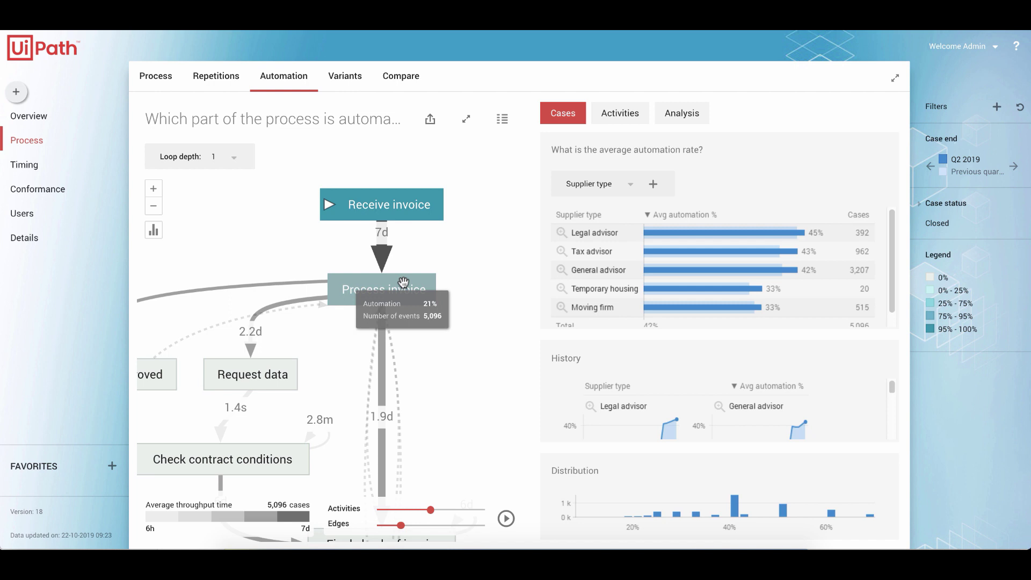
# Step: Advance the Case end period to Q3 2019 and pan the process map to inspect nodes
pyautogui.click(1012, 168)
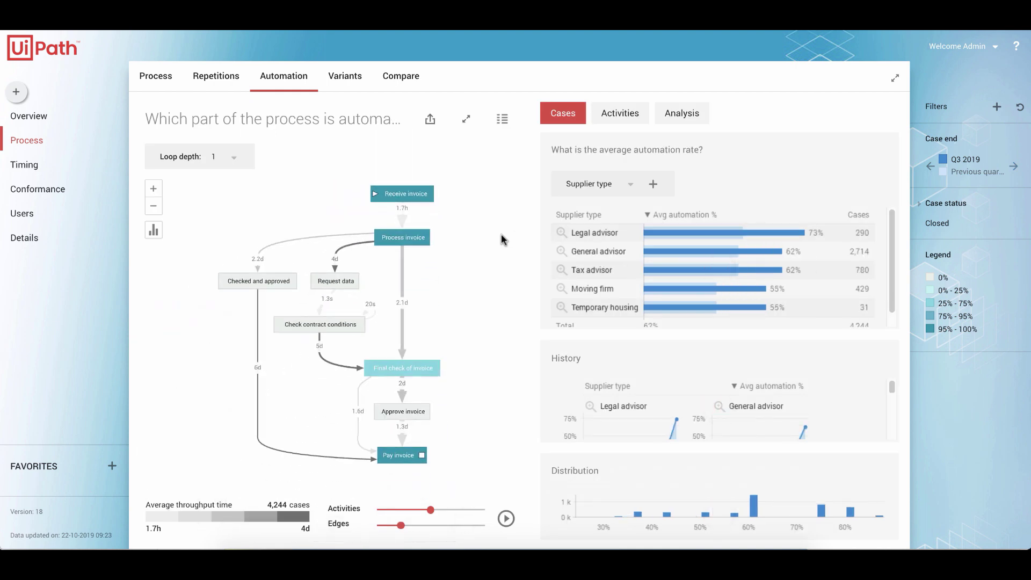
pyautogui.scroll(5, 444, 215)
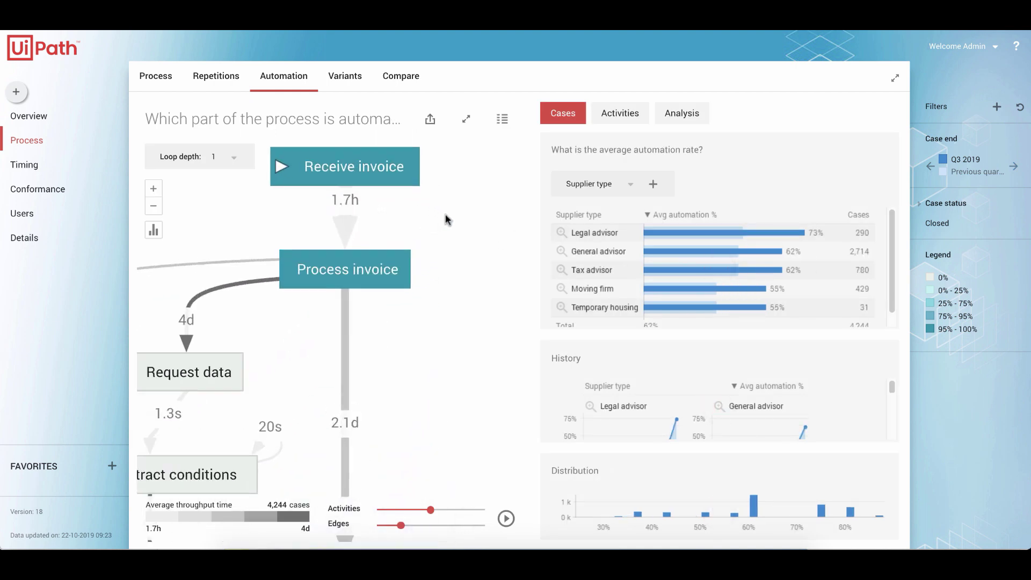
pyautogui.moveTo(444, 214); pyautogui.dragTo(452, 263)
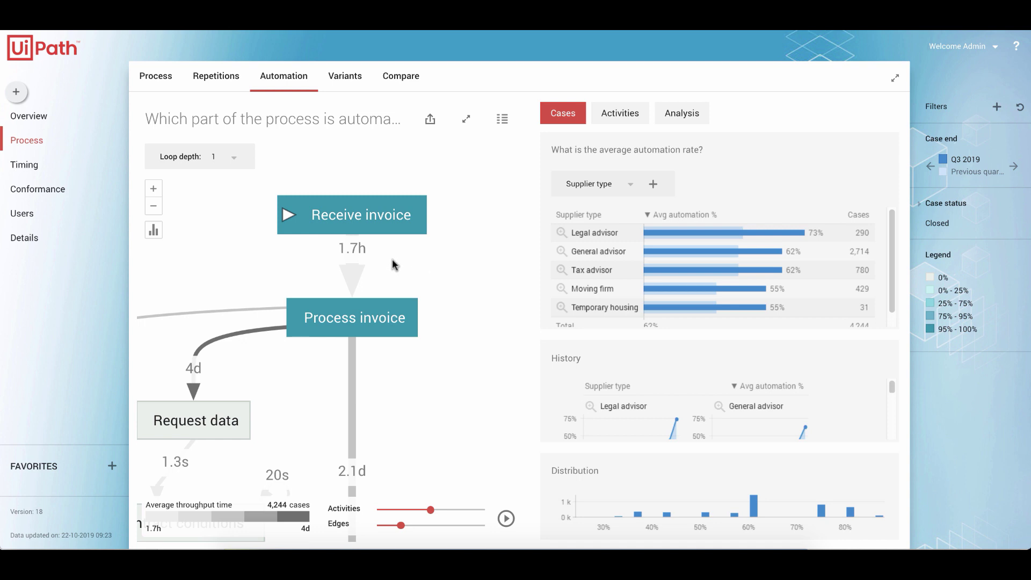
pyautogui.moveTo(349, 255)
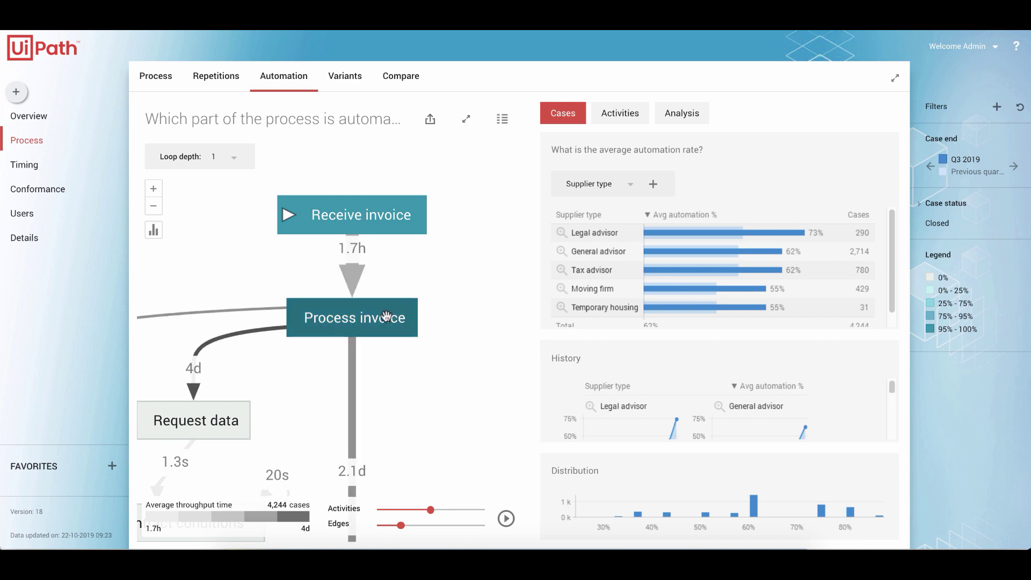
pyautogui.moveTo(386, 316)
pyautogui.moveTo(410, 402); pyautogui.dragTo(474, 359)
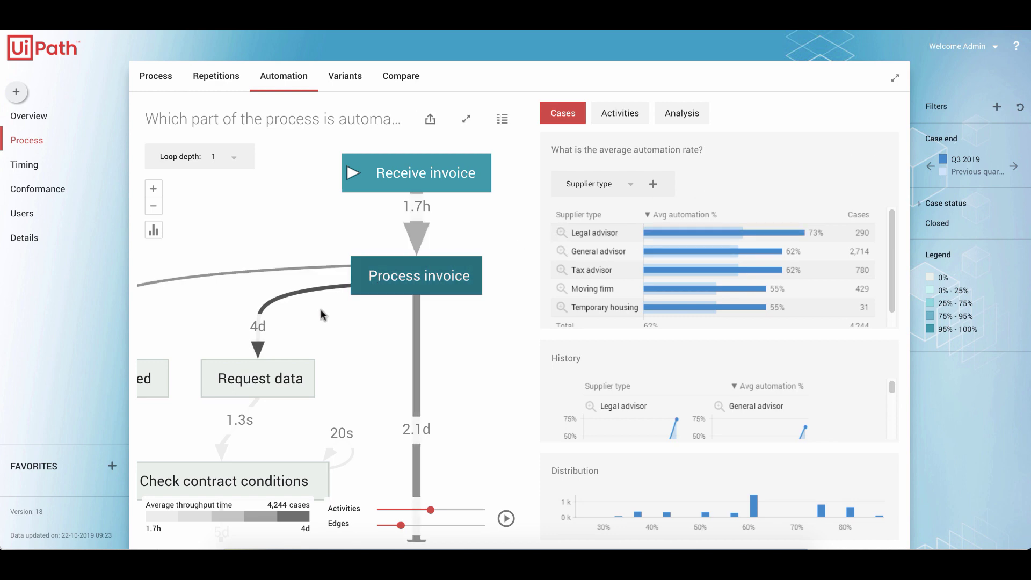
# Step: Step the Case end period back through Q2 to Q1 2019
pyautogui.click(933, 170)
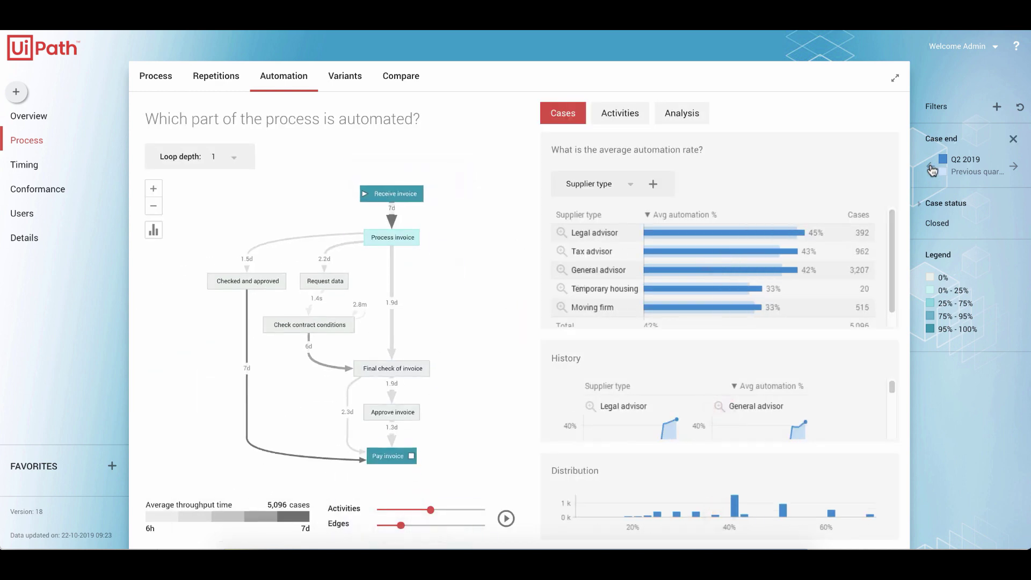
pyautogui.scroll(2, 338, 259)
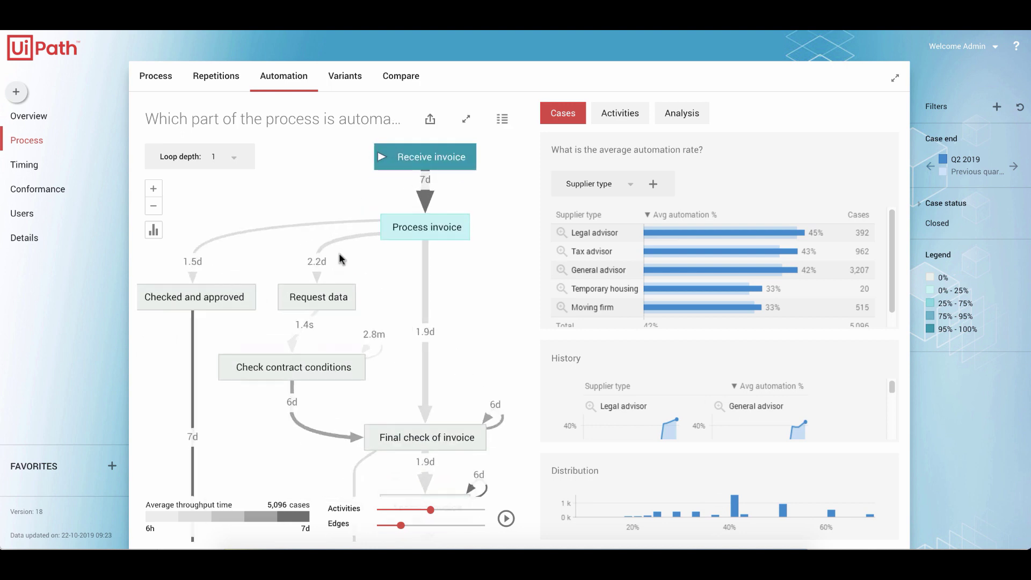
pyautogui.scroll(1, 338, 259)
pyautogui.click(930, 166)
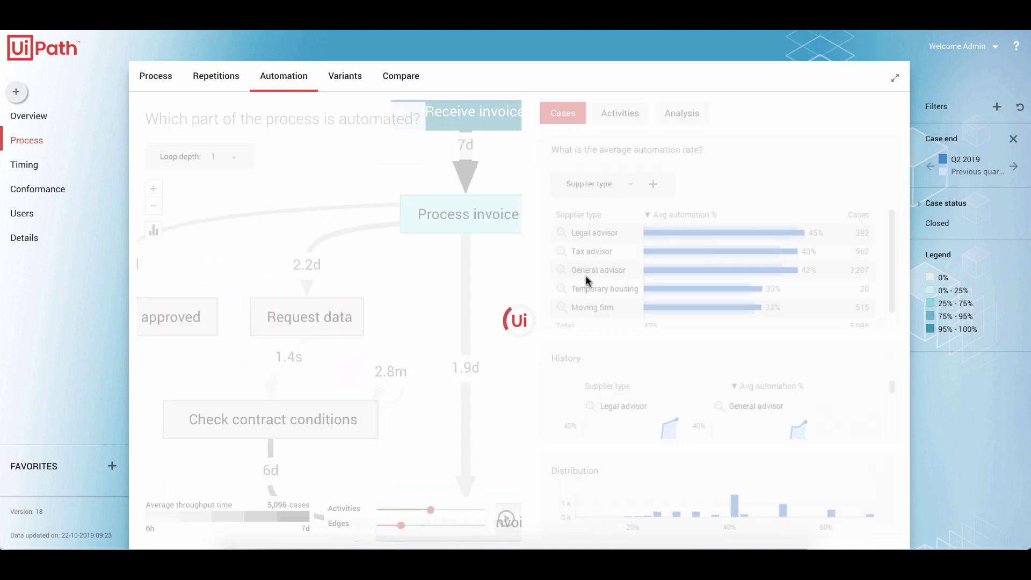
pyautogui.scroll(-3, 344, 259)
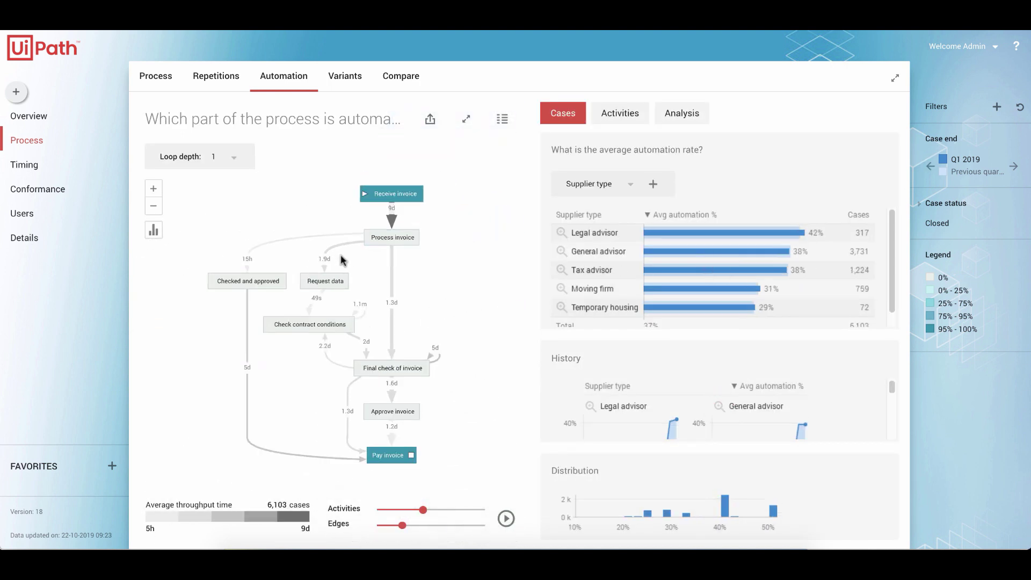
pyautogui.scroll(3, 340, 259)
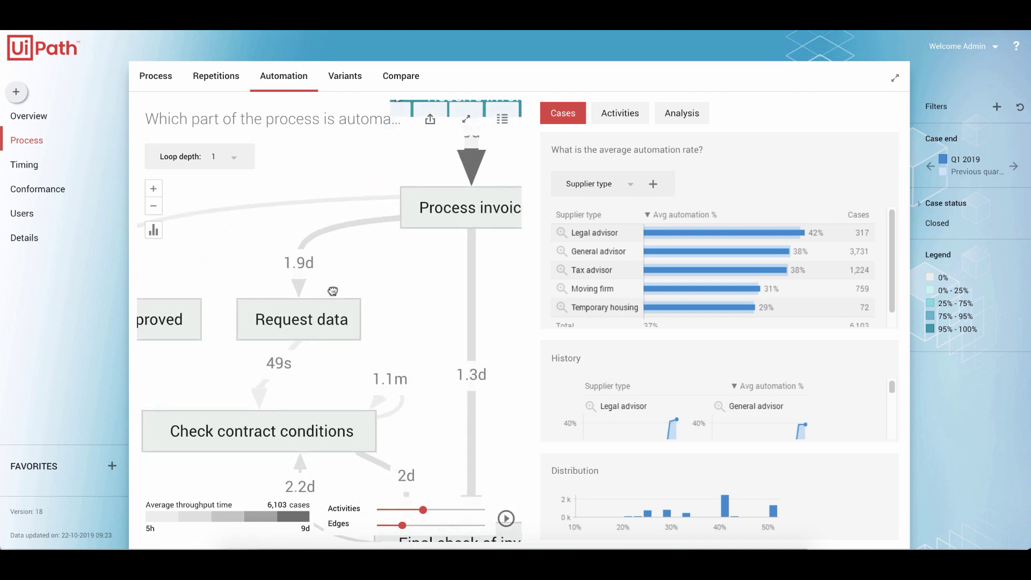
# Step: Pan the map so Receive, Process, Approve and Pay invoice are all visible
pyautogui.moveTo(358, 276); pyautogui.dragTo(320, 298)
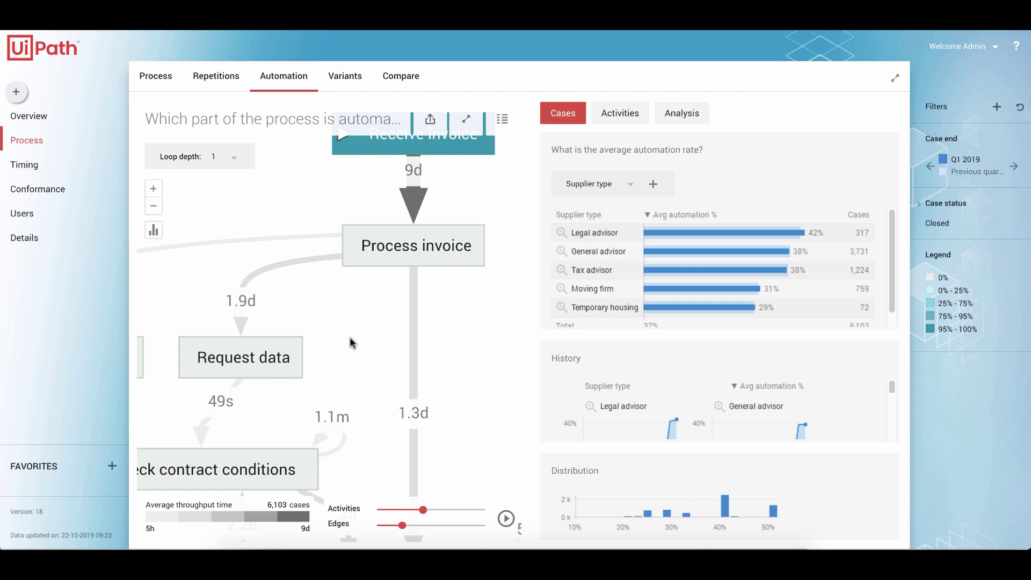
pyautogui.moveTo(444, 178); pyautogui.dragTo(457, 218)
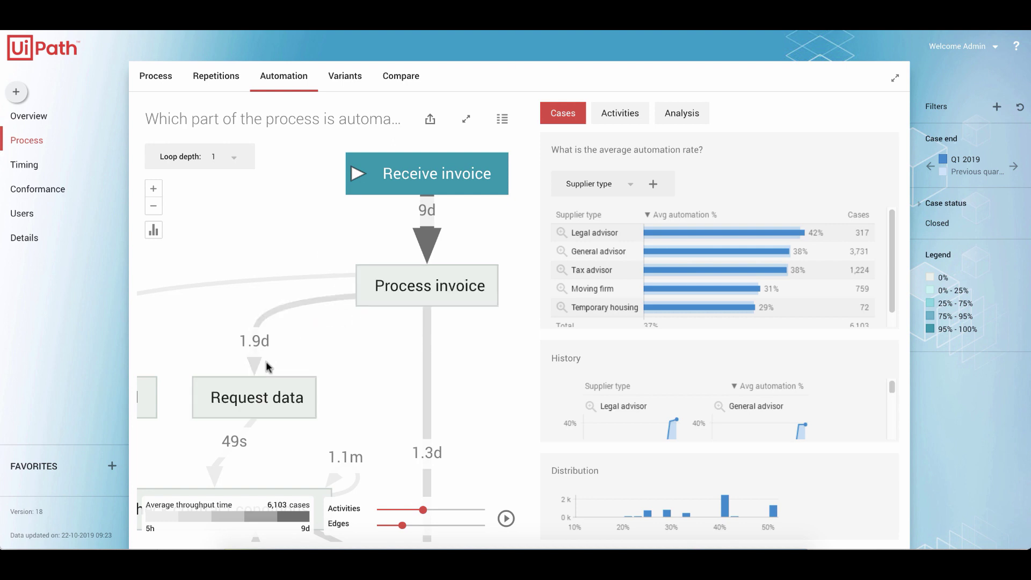
pyautogui.scroll(-3, 344, 338)
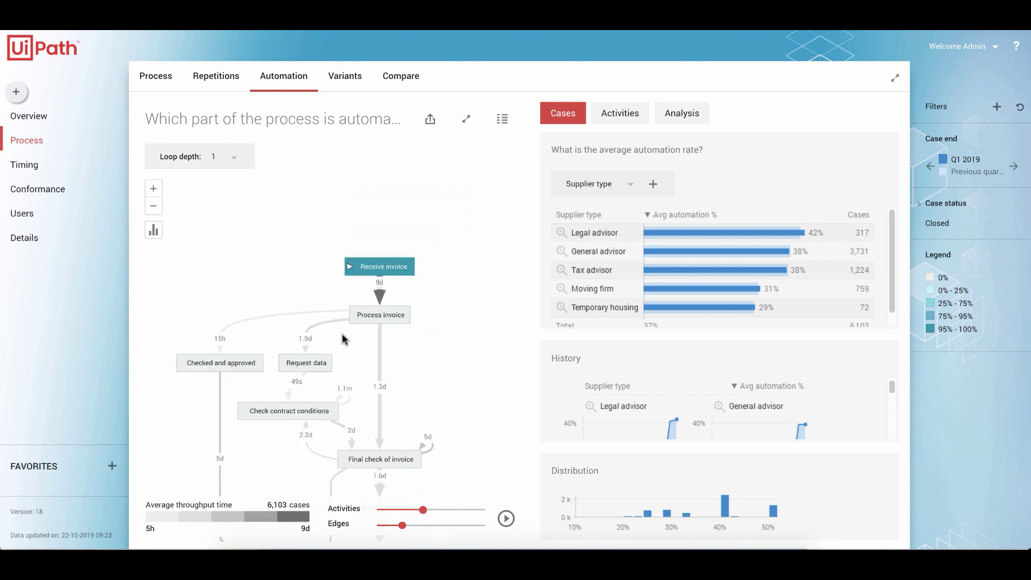
pyautogui.moveTo(348, 348); pyautogui.dragTo(354, 245)
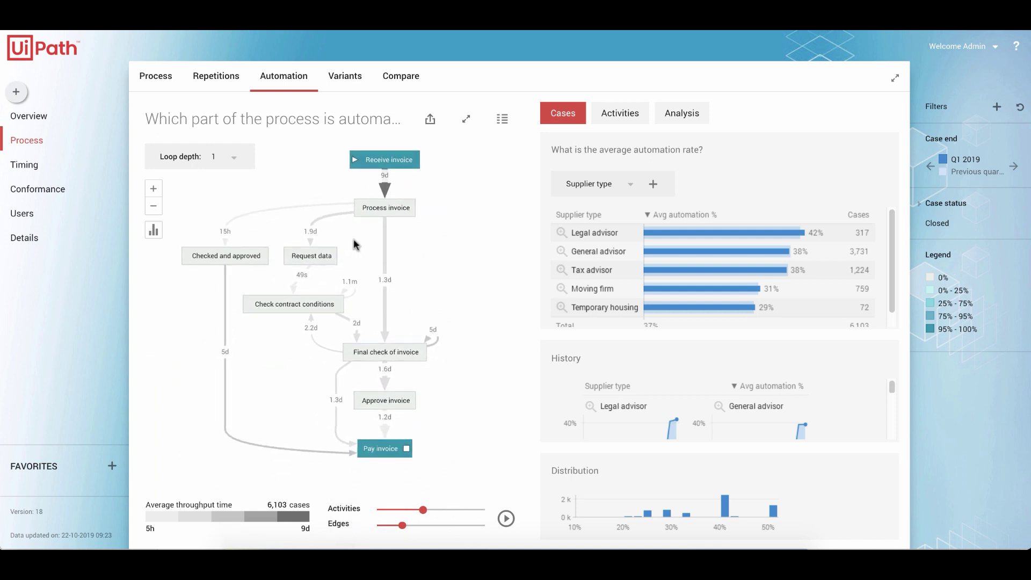